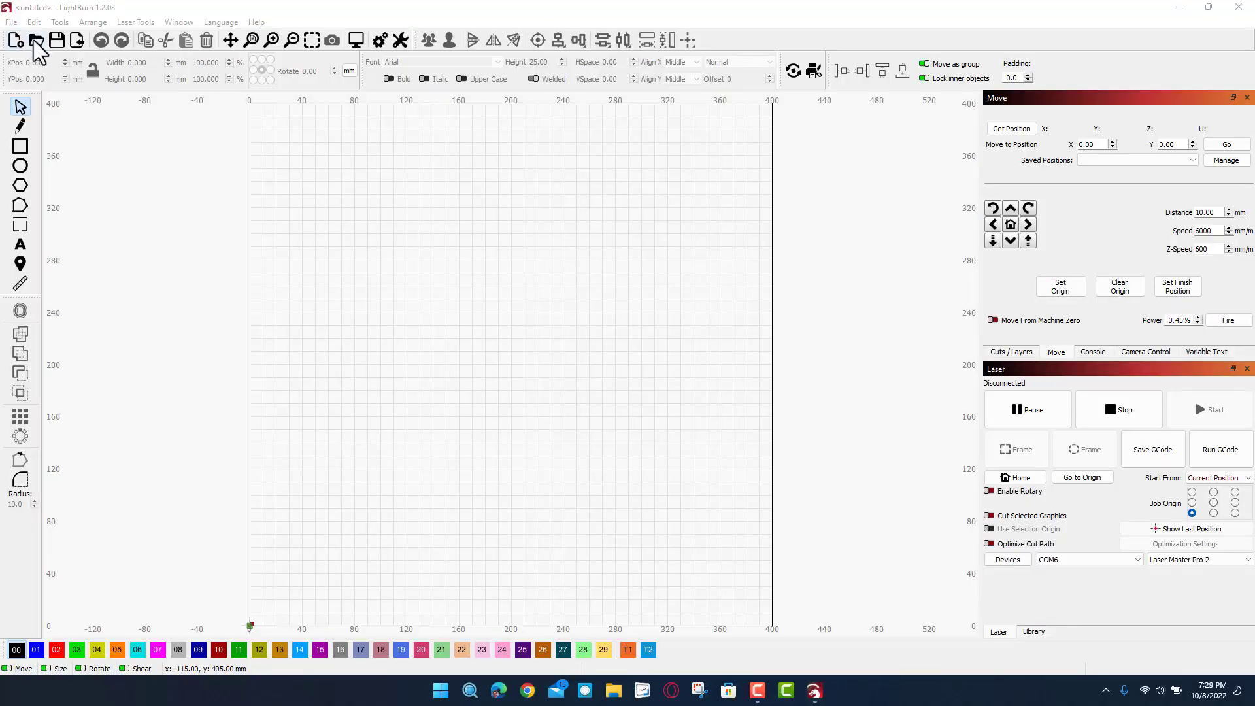
# Step: Open '1 mt pisgah keychain v5 reclaimed palletb.lbrn' and zoom in on the keychain
pyautogui.click(36, 41)
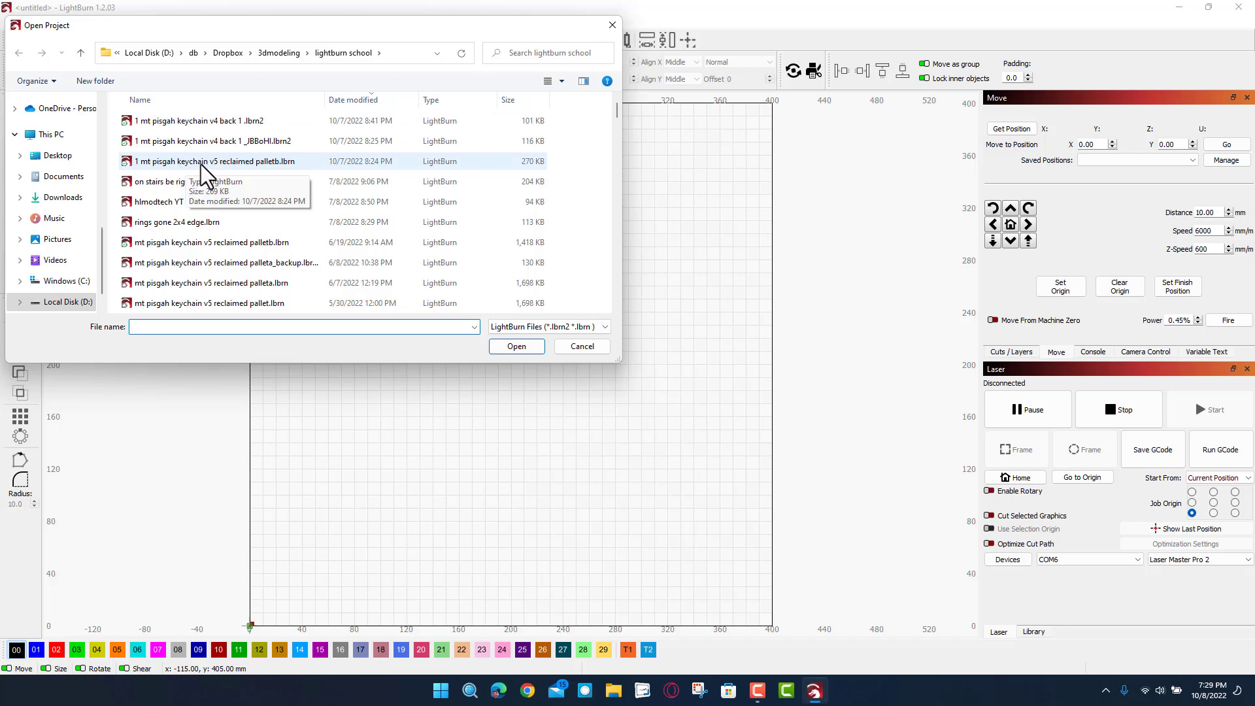
pyautogui.doubleClick(202, 164)
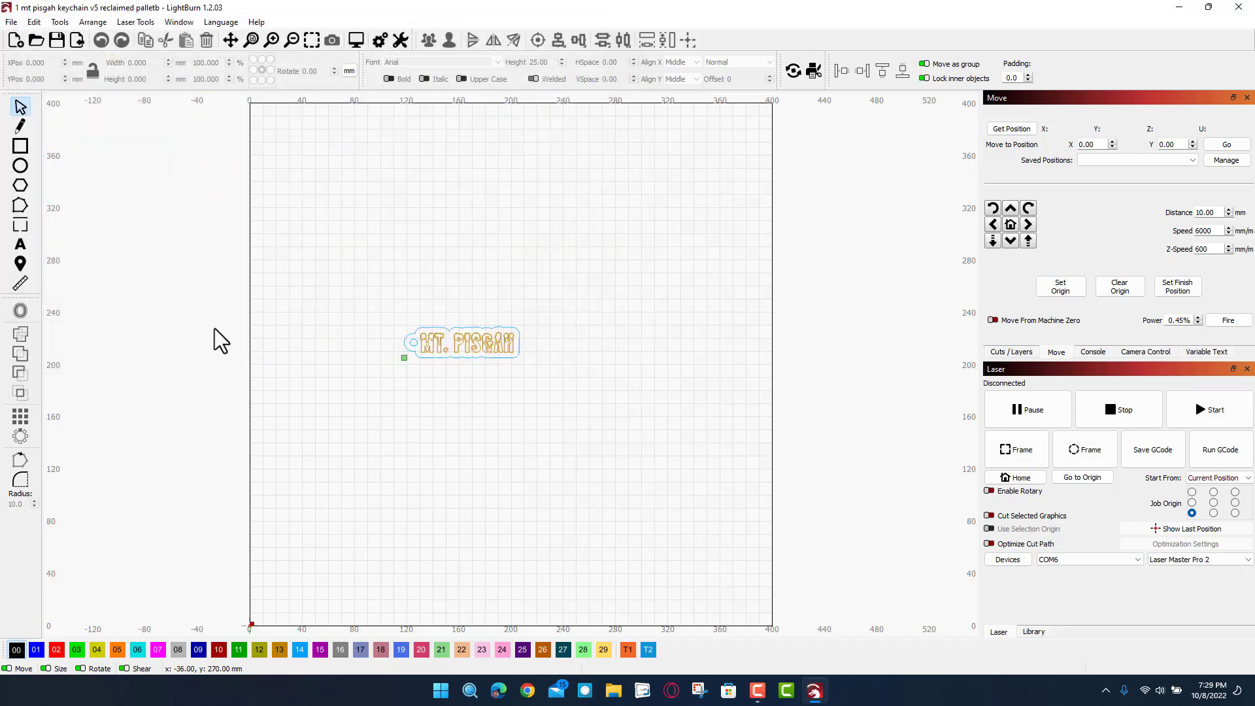
pyautogui.scroll(5, 451, 359)
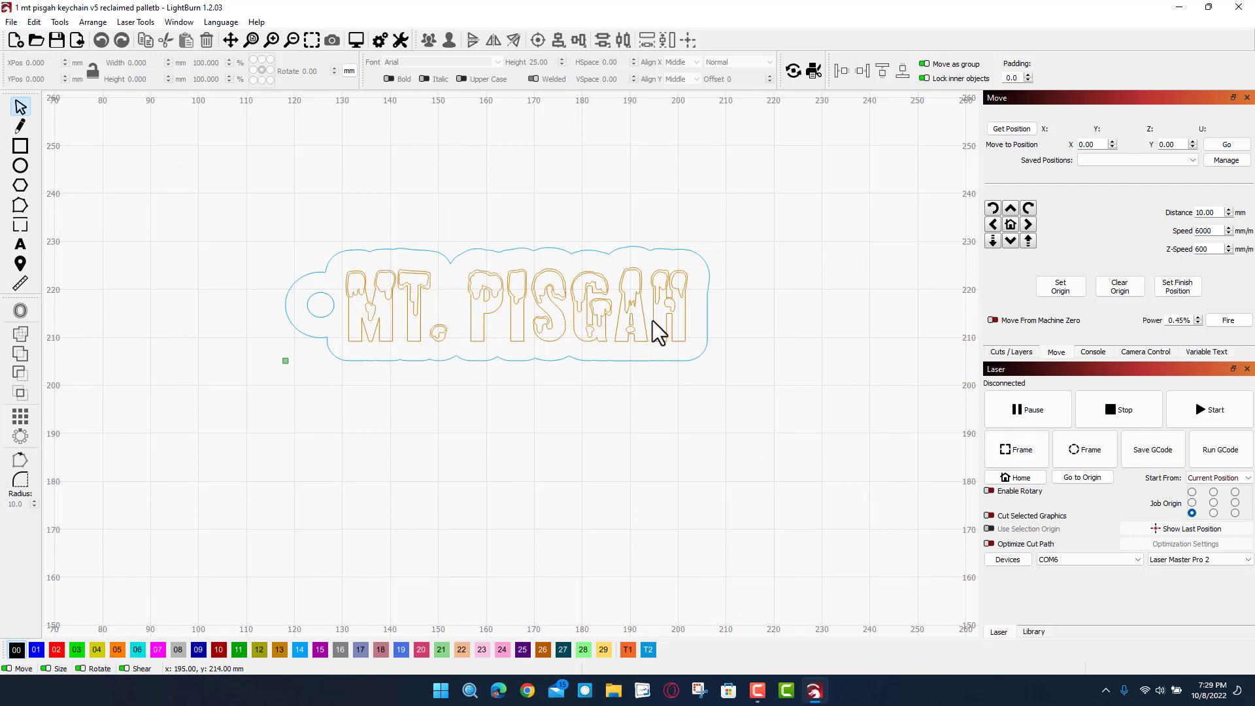
# Step: Set the keychain outline's C14 layer to 650 mm/min, 100% power and 6 passes
pyautogui.click(542, 319)
pyautogui.click(541, 320)
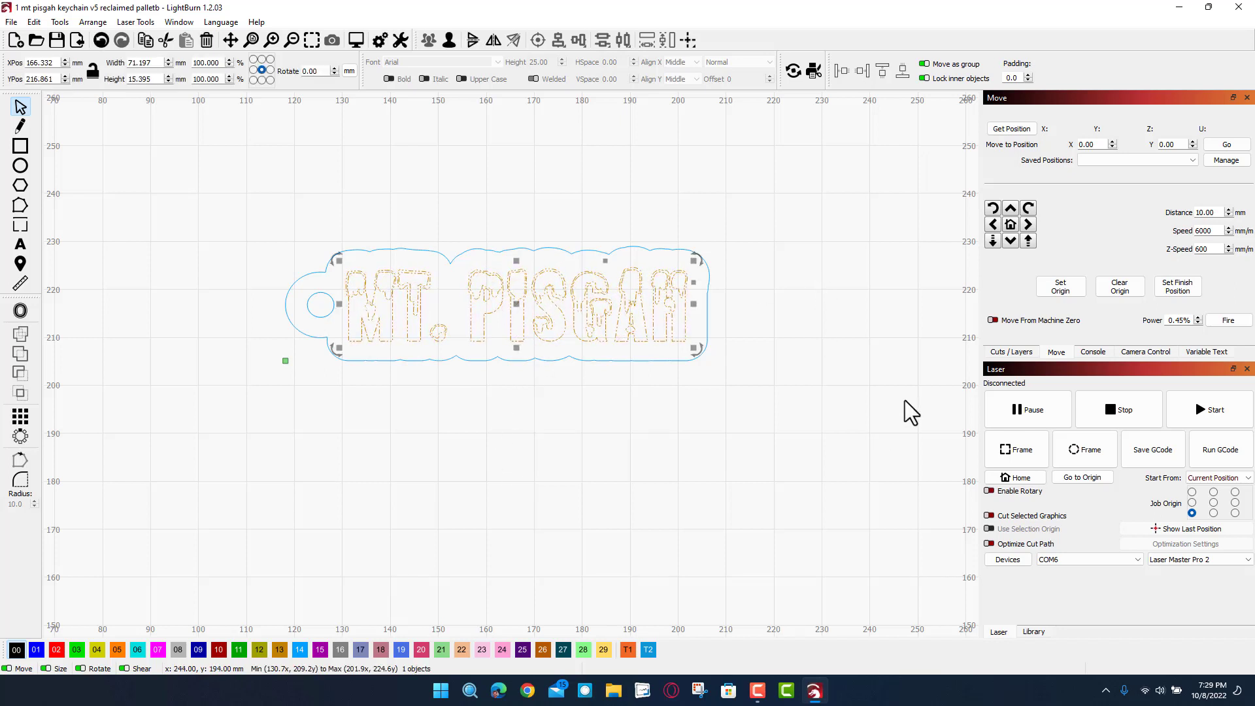
pyautogui.click(1011, 351)
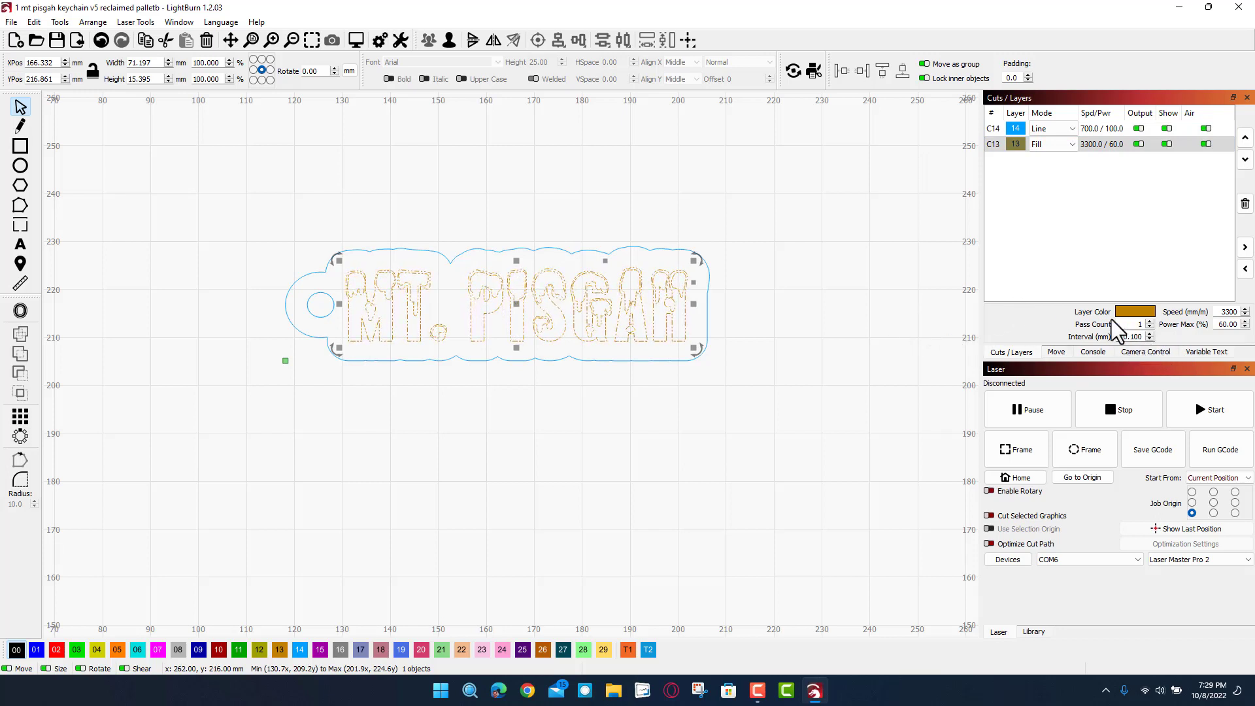
pyautogui.click(607, 255)
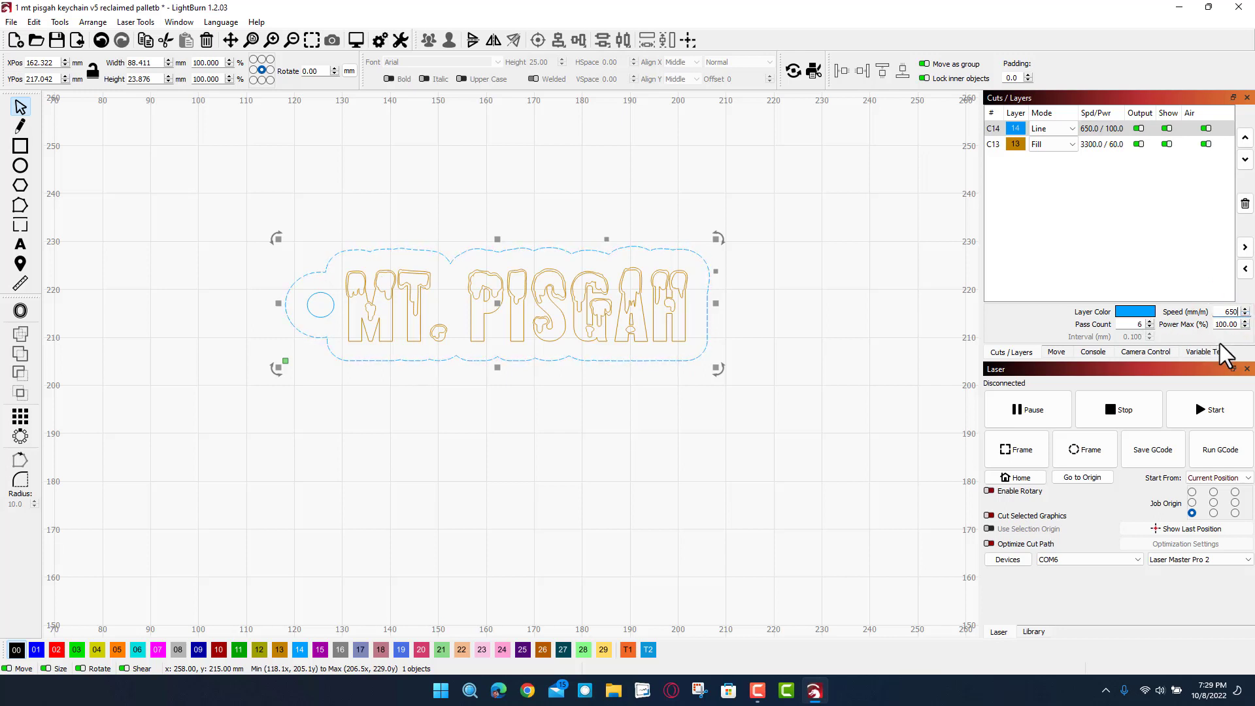
pyautogui.click(771, 291)
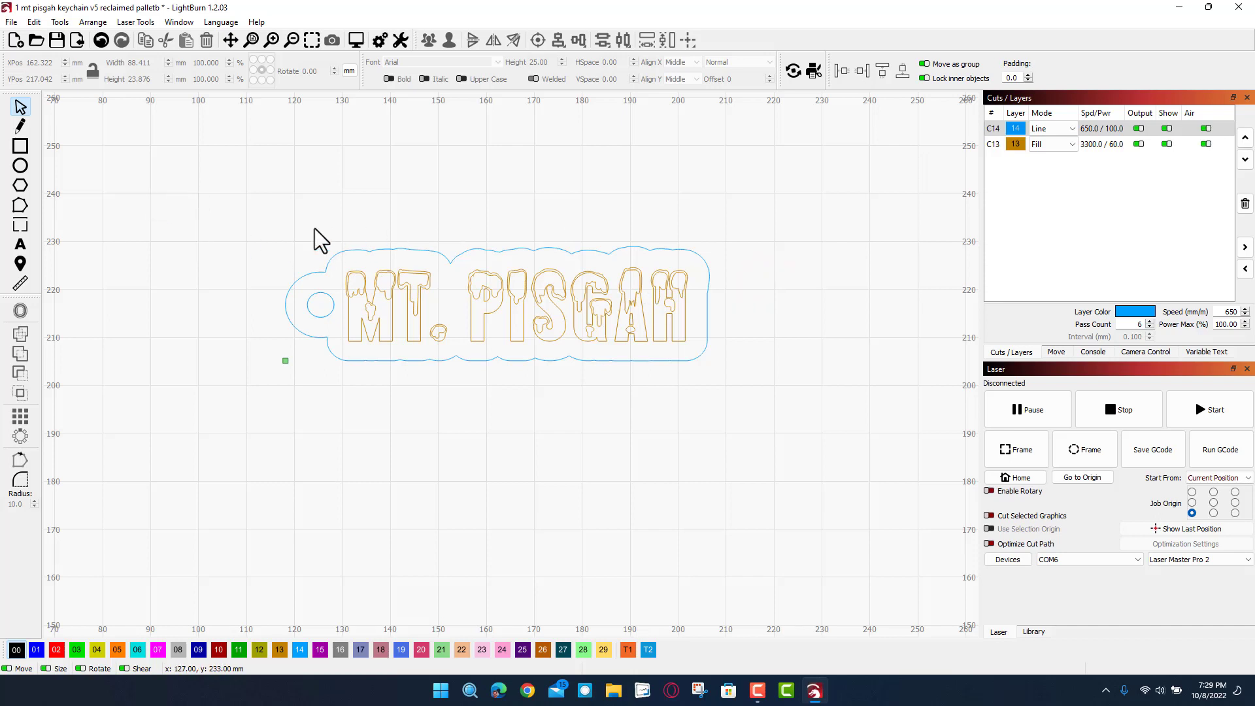
# Step: Add the text 'hlmodtech' and drag it into position near the keychain
pyautogui.click(22, 248)
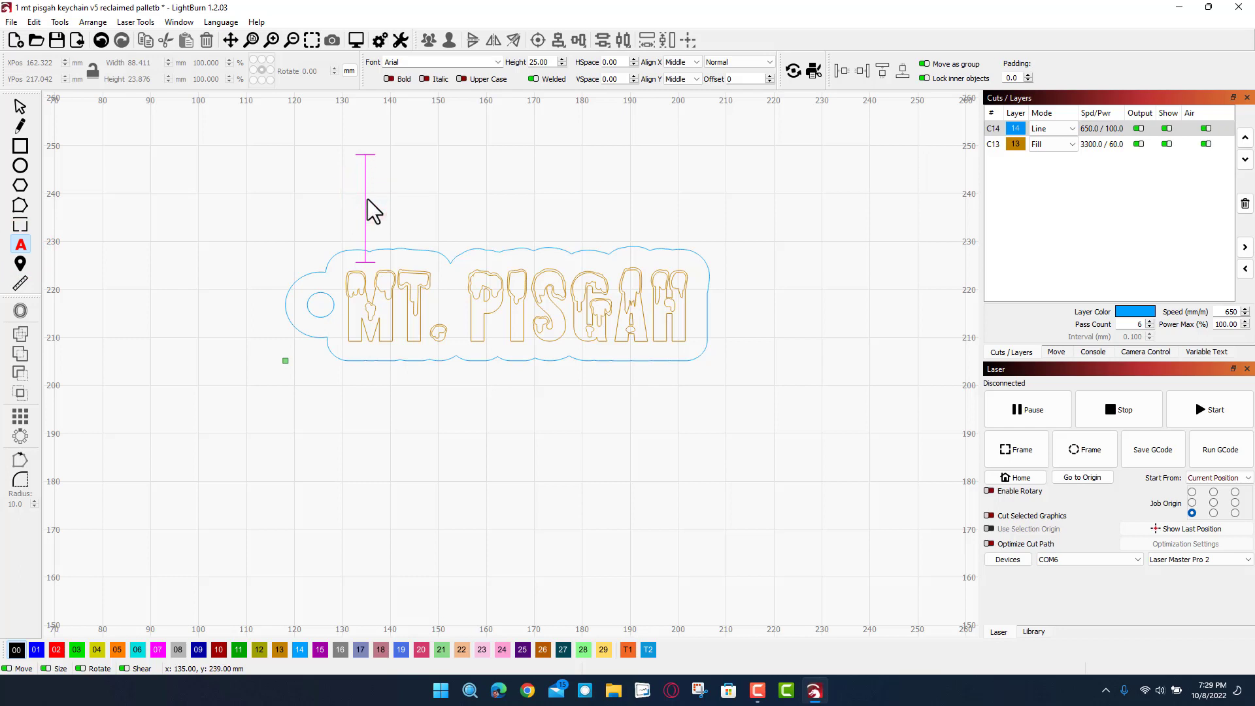
pyautogui.write('hlmodted')
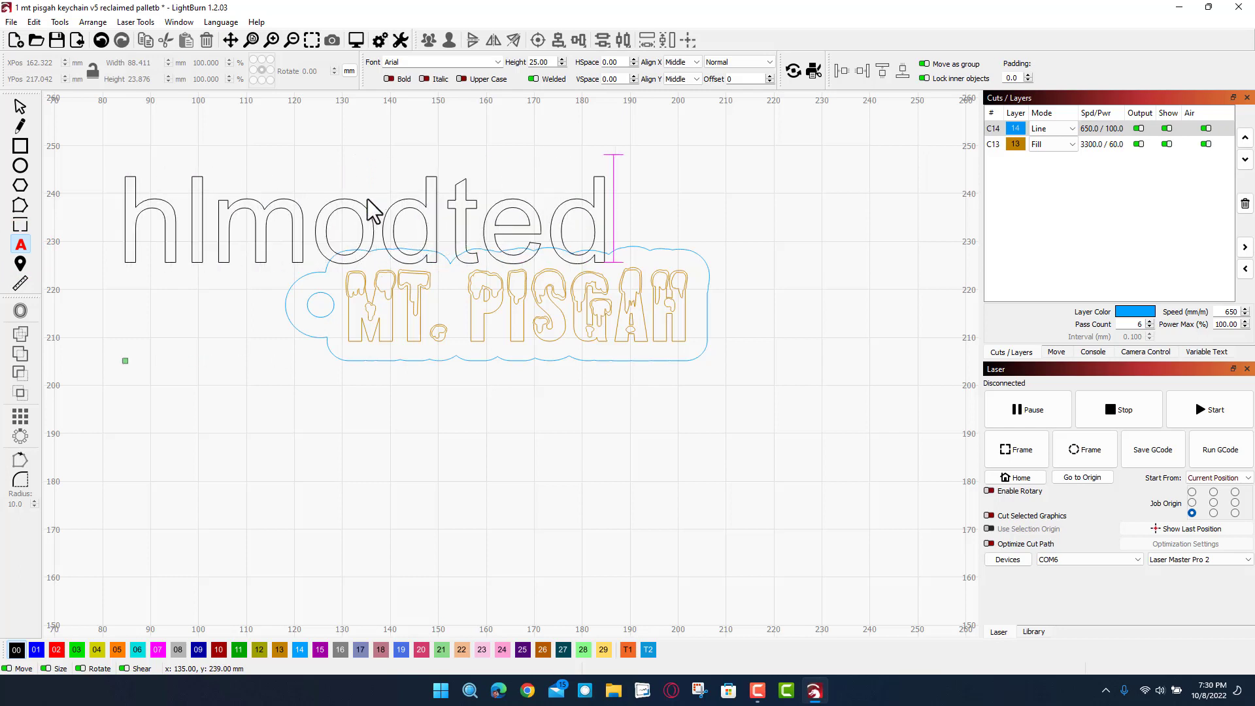
pyautogui.press('BackSpace')
pyautogui.write('ch')
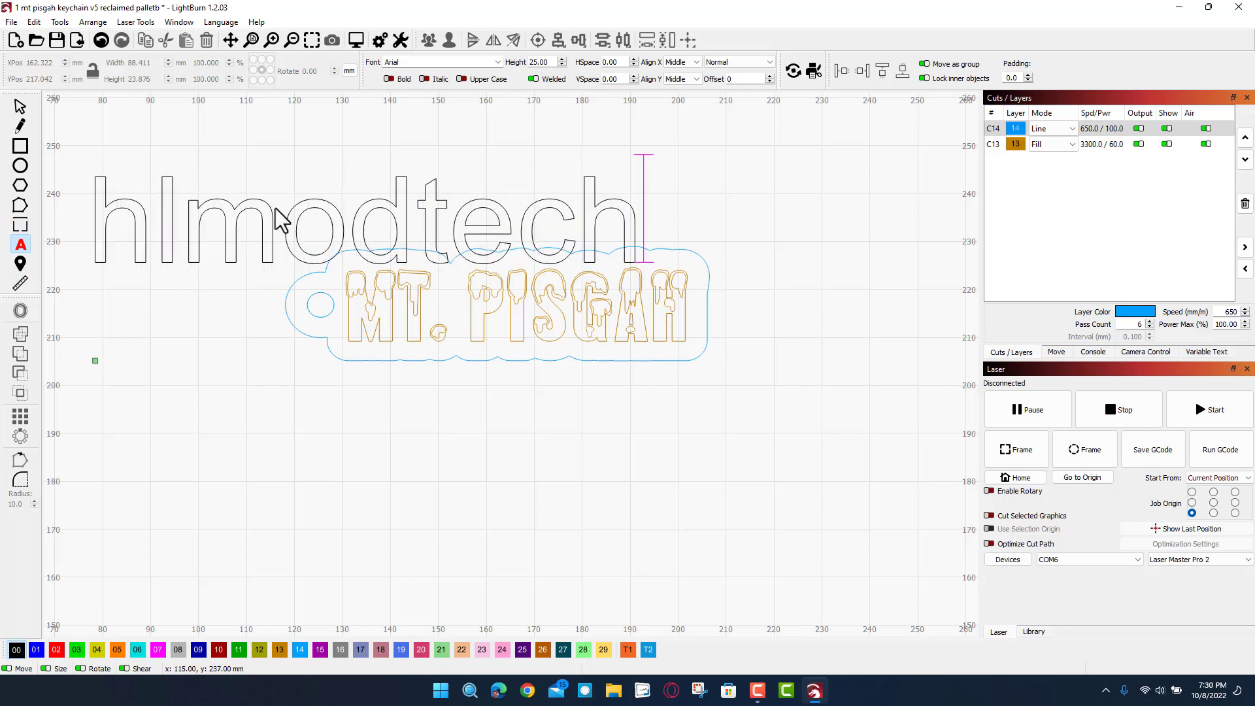
pyautogui.click(20, 106)
pyautogui.moveTo(197, 208); pyautogui.dragTo(313, 171)
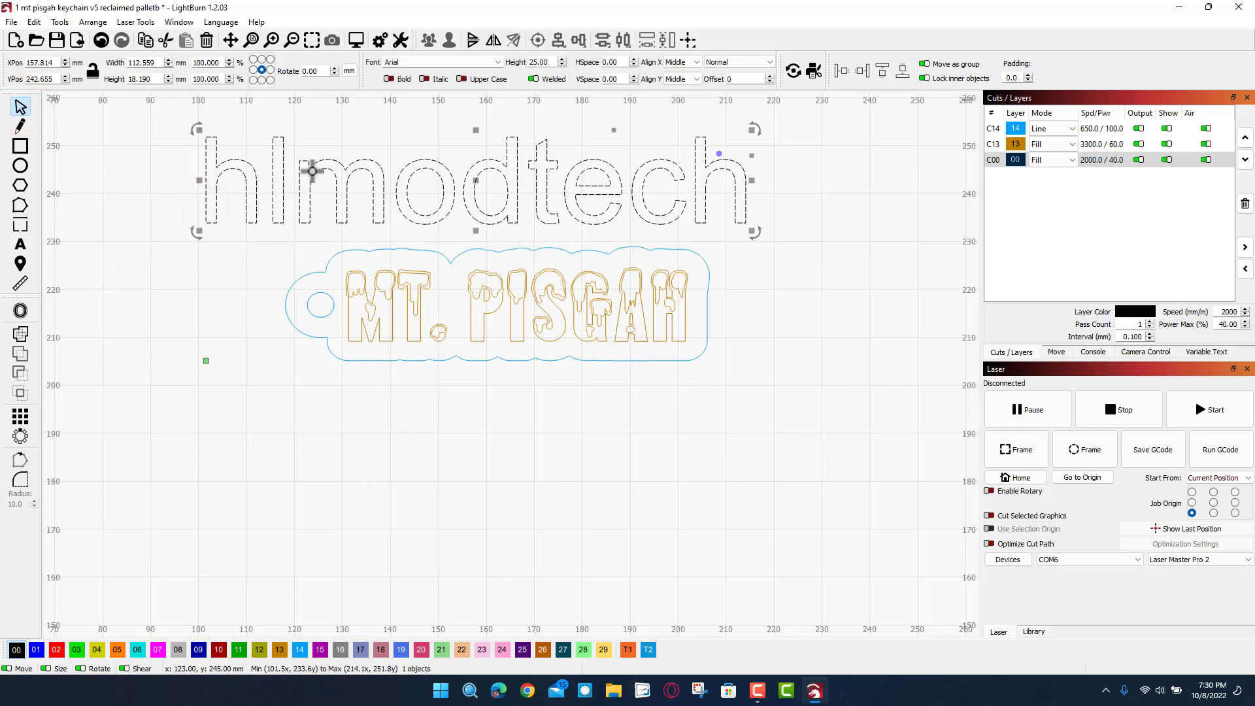
# Step: Change the hlmodtech font to Arial Black and narrow it to about 74.4 mm wide
pyautogui.click(498, 61)
pyautogui.click(450, 149)
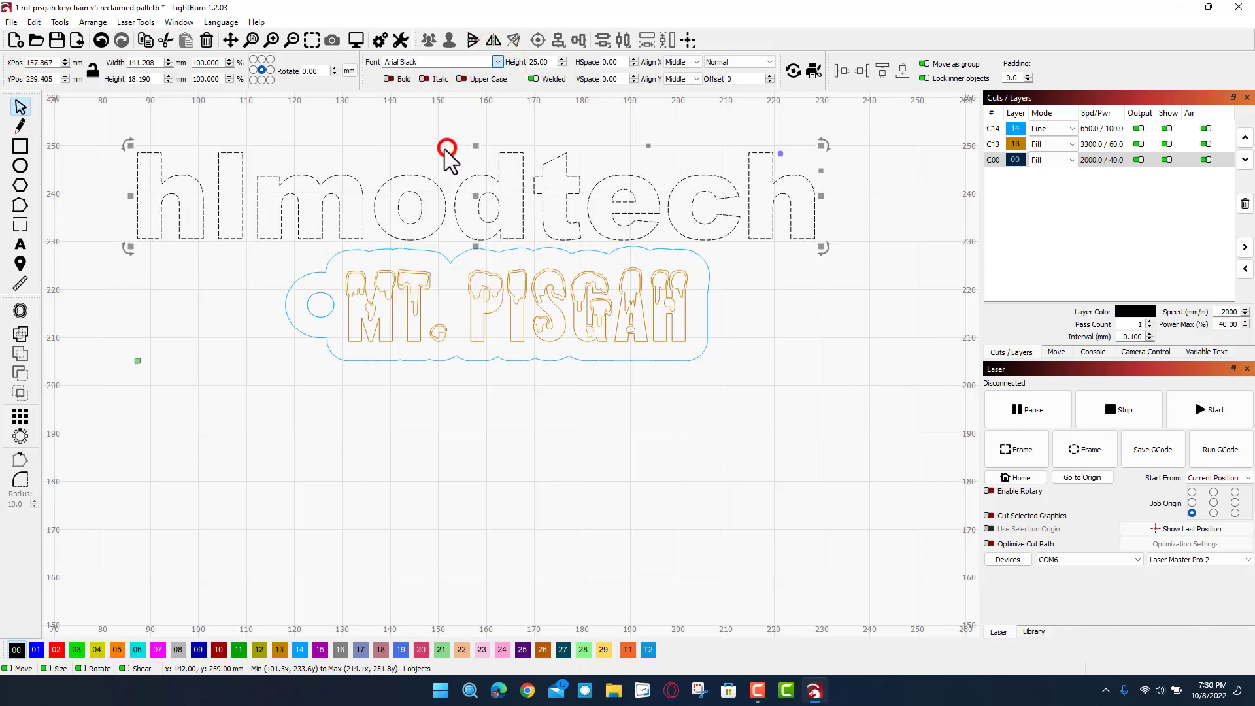
pyautogui.moveTo(134, 198); pyautogui.dragTo(322, 202)
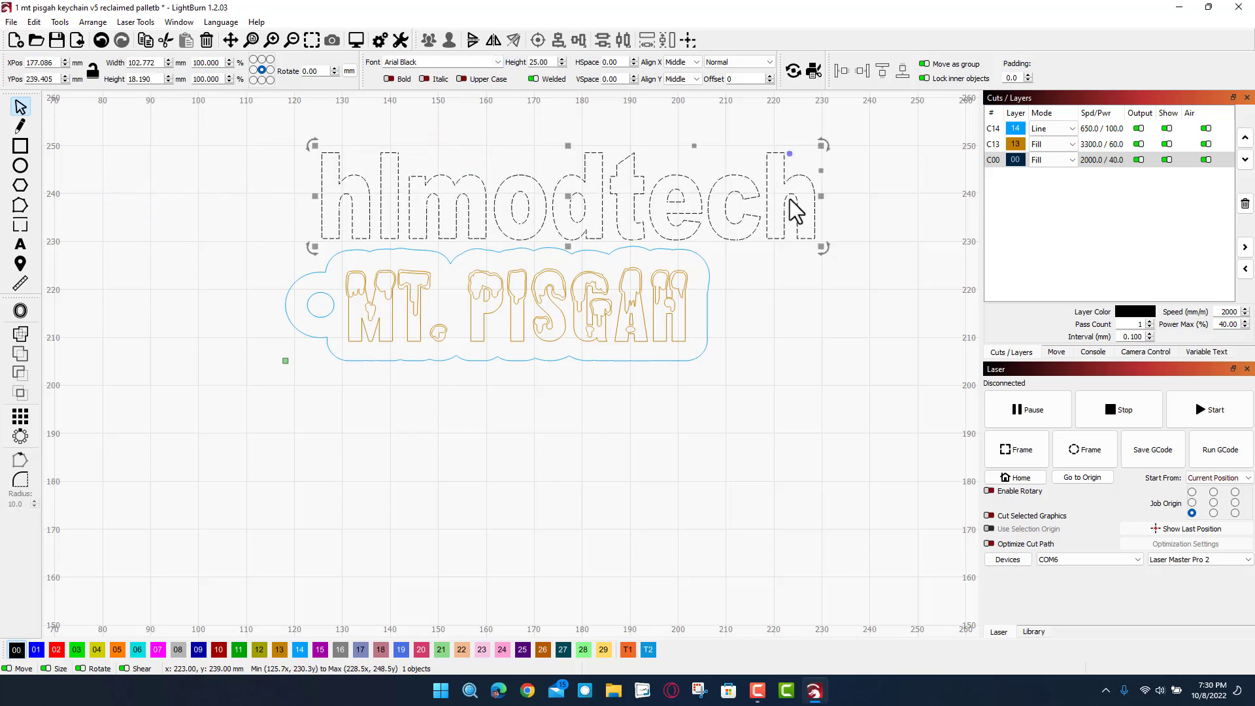
pyautogui.moveTo(817, 199); pyautogui.dragTo(822, 451)
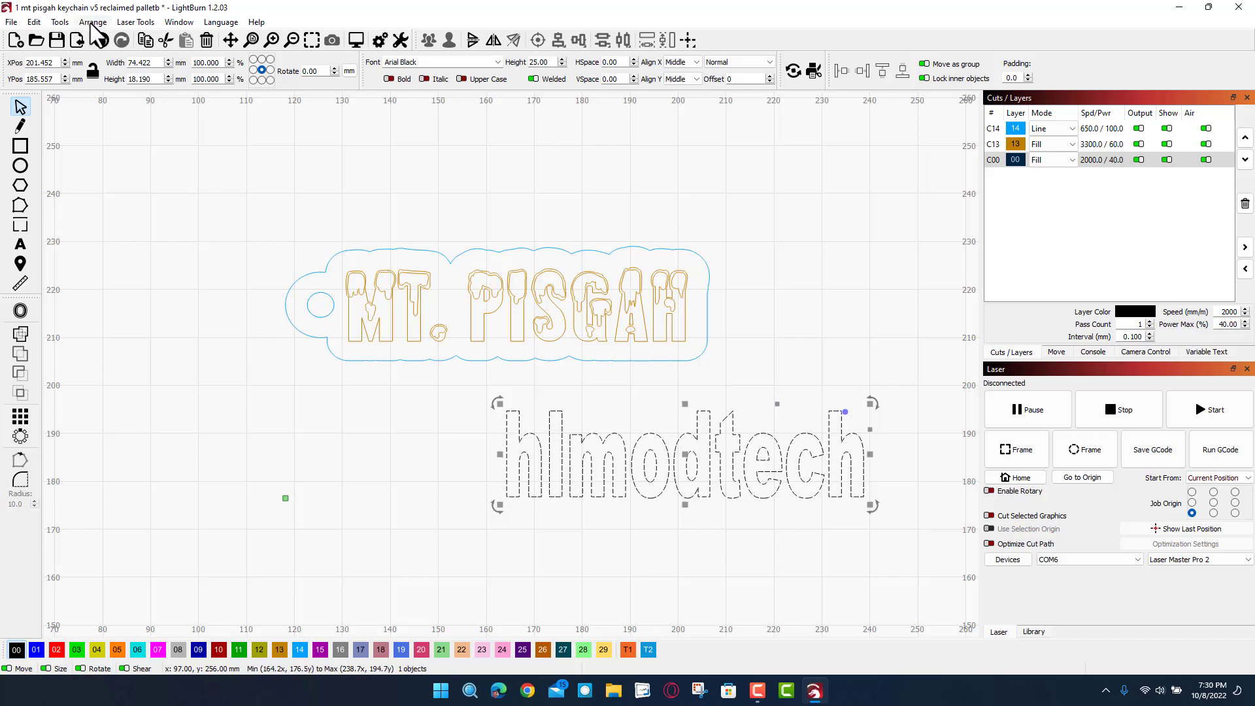
# Step: Offset the hlmodtech text 3.00 mm outward with round corners
pyautogui.click(59, 22)
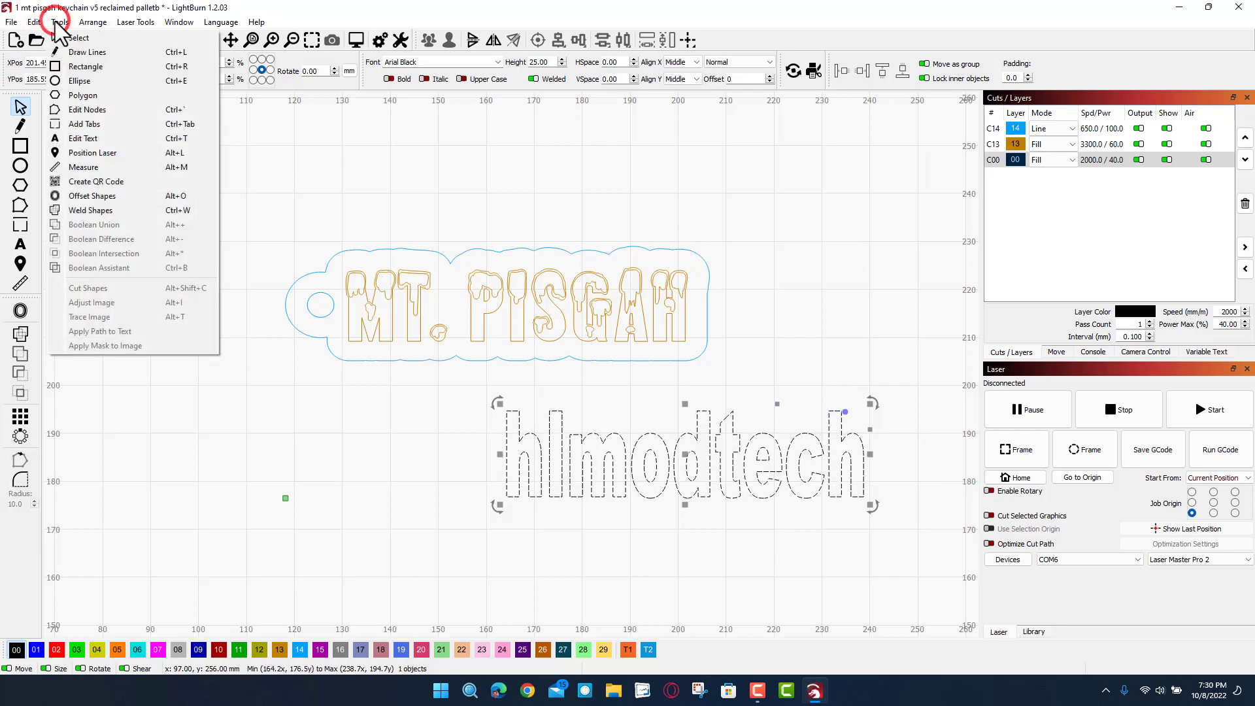
pyautogui.click(103, 195)
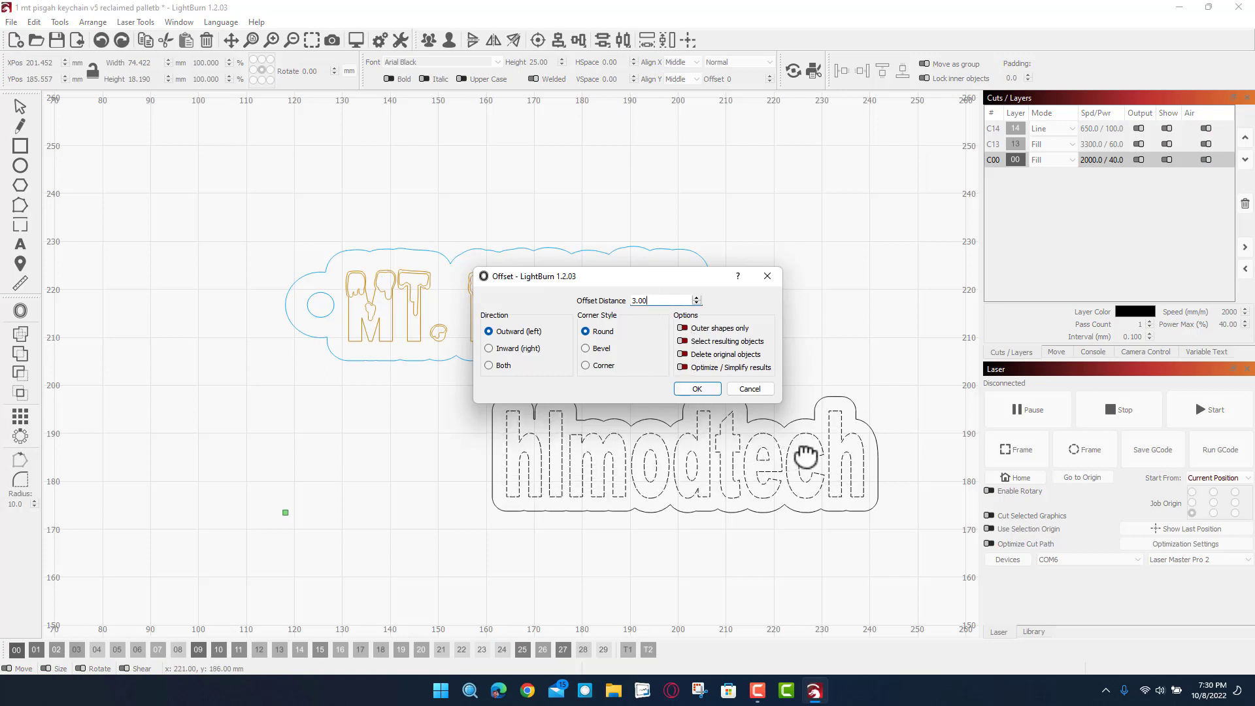
pyautogui.moveTo(653, 298); pyautogui.dragTo(627, 304)
pyautogui.click(697, 388)
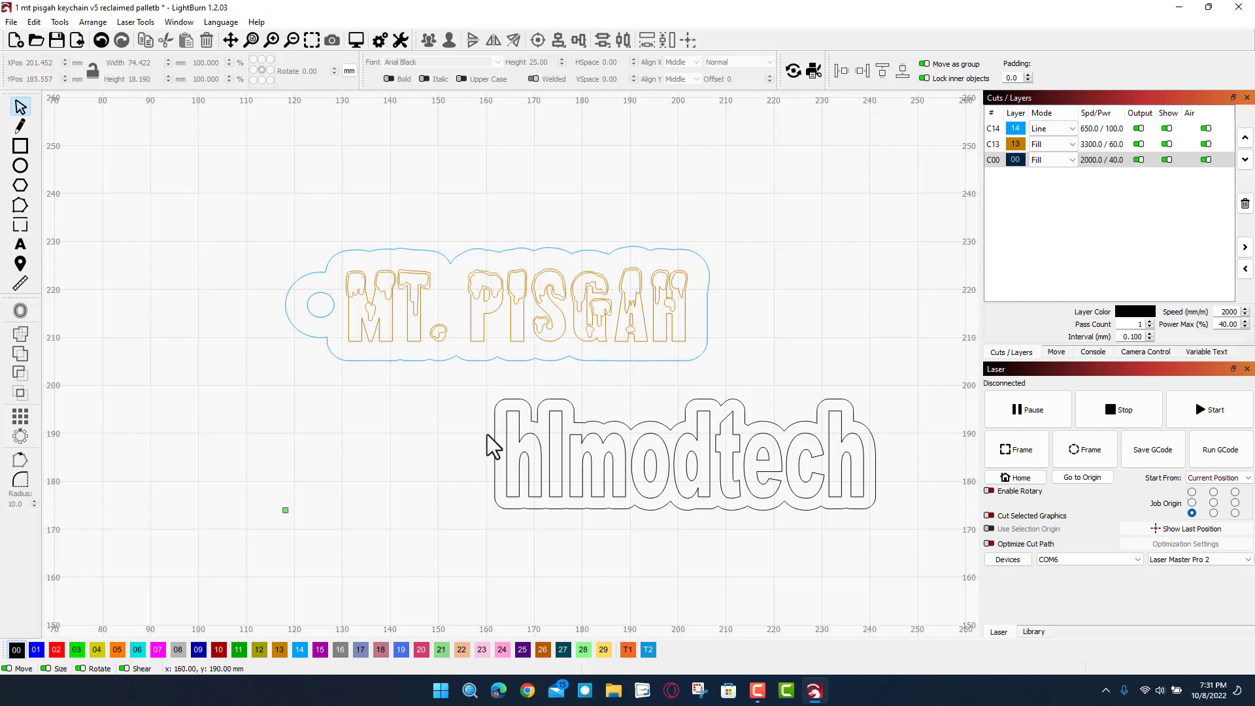
# Step: Draw a 5 mm keyring-hole circle at the left end of the hlmodtech outline
pyautogui.click(21, 167)
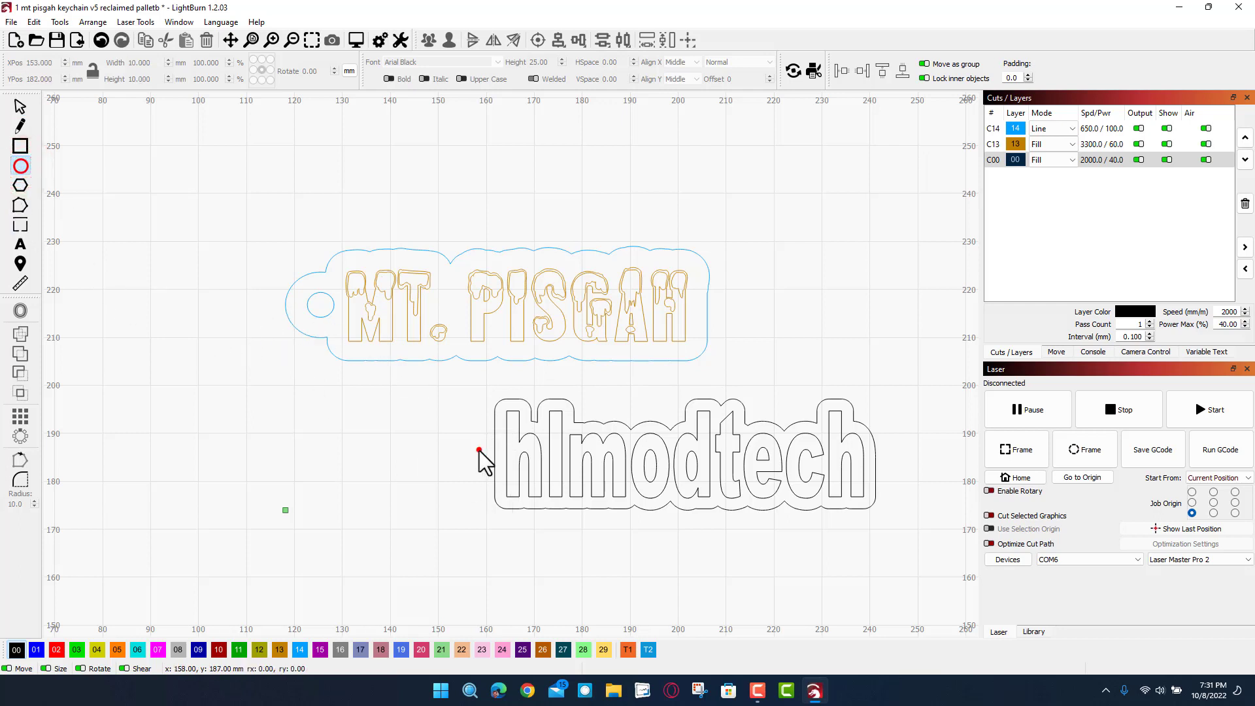
pyautogui.moveTo(469, 465); pyautogui.dragTo(453, 470)
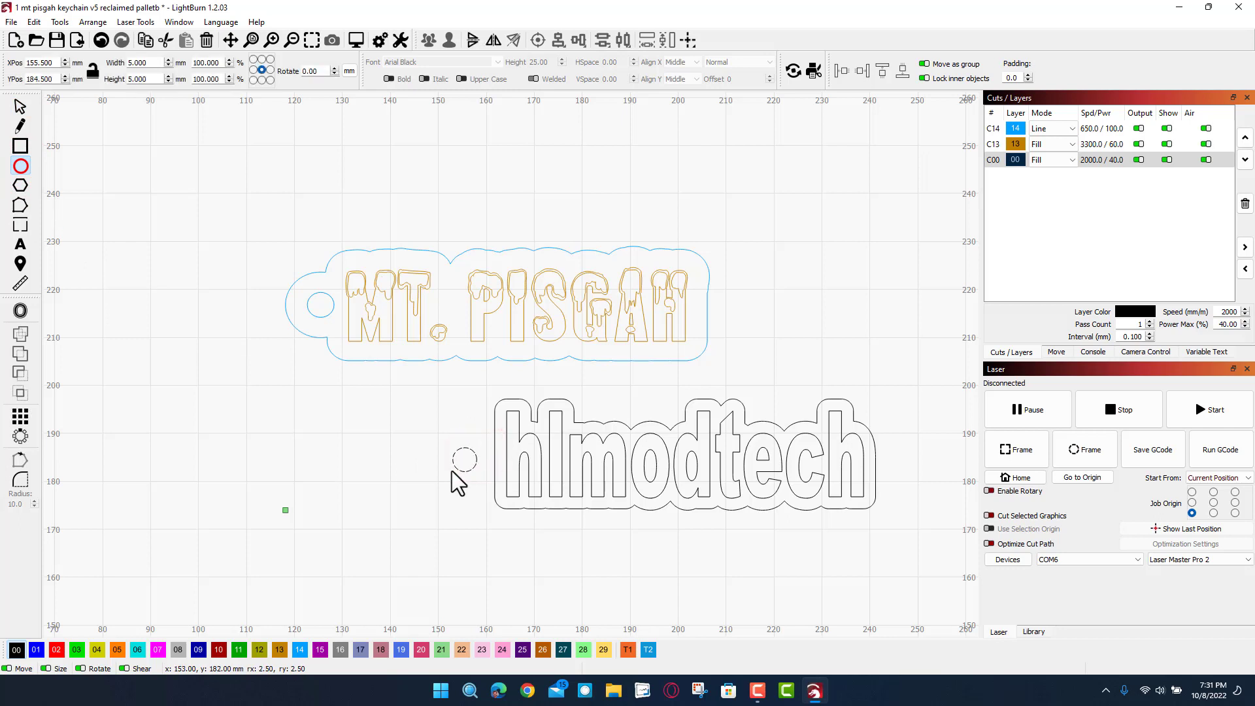
pyautogui.click(20, 107)
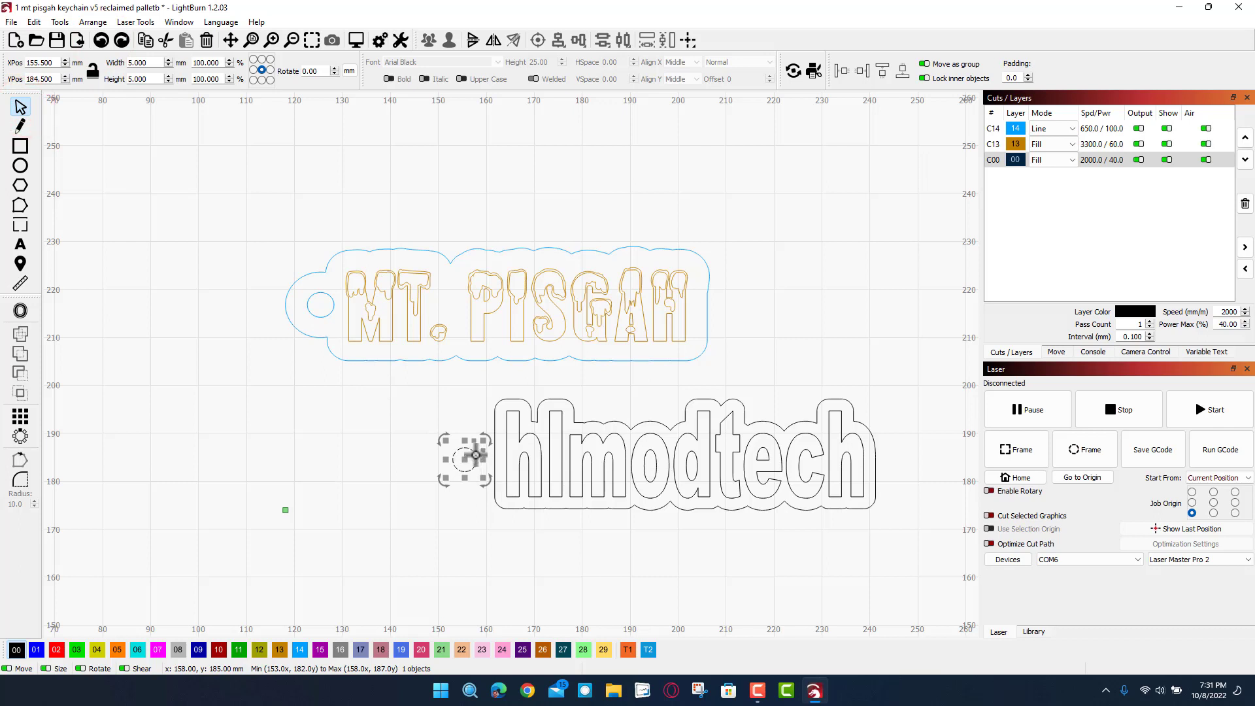
pyautogui.moveTo(476, 455); pyautogui.dragTo(481, 451)
# Step: Place a 14 mm circle around the hole, delete the stray ellipse, and select it with the outline
pyautogui.click(493, 413)
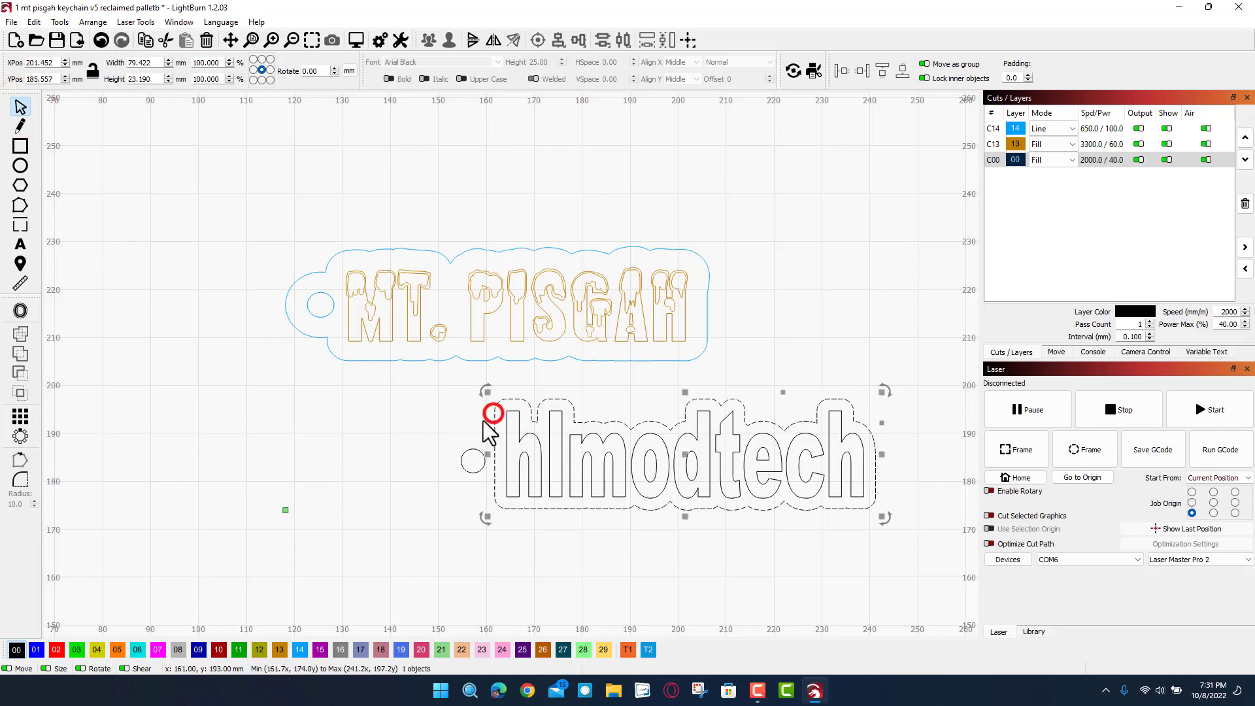
pyautogui.click(21, 167)
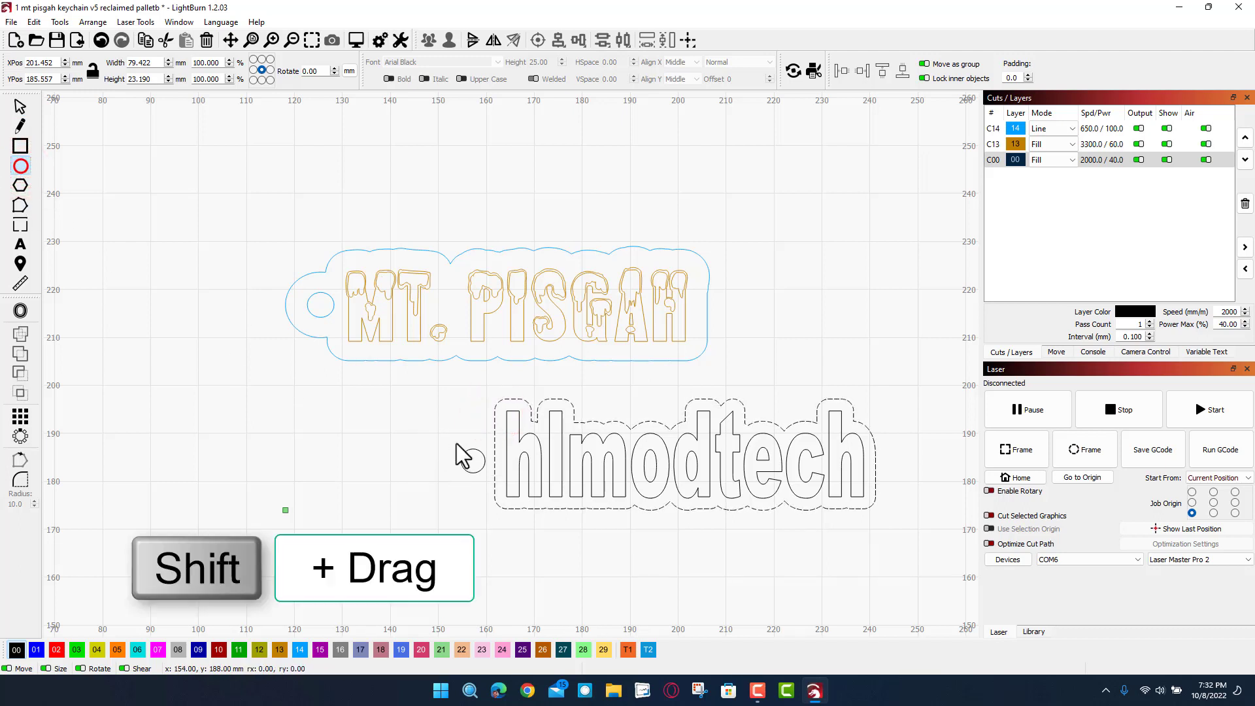
pyautogui.moveTo(455, 428); pyautogui.dragTo(390, 476)
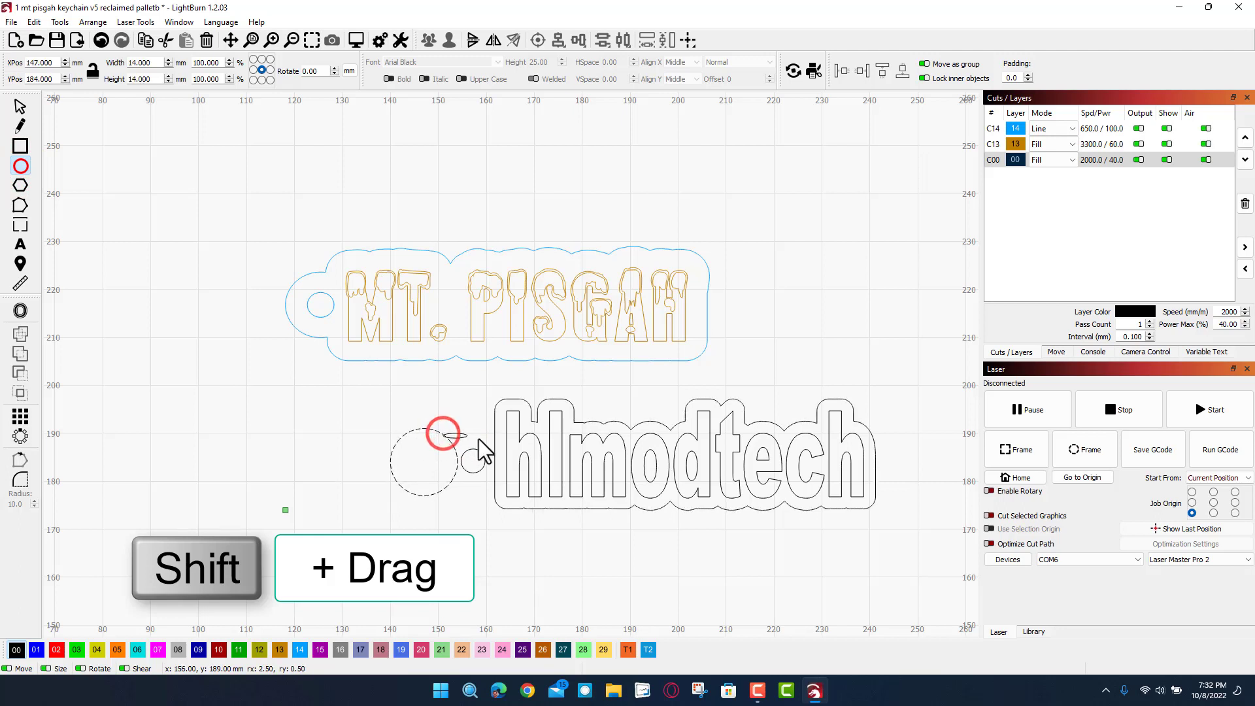
pyautogui.moveTo(444, 434); pyautogui.dragTo(476, 438)
pyautogui.click(23, 104)
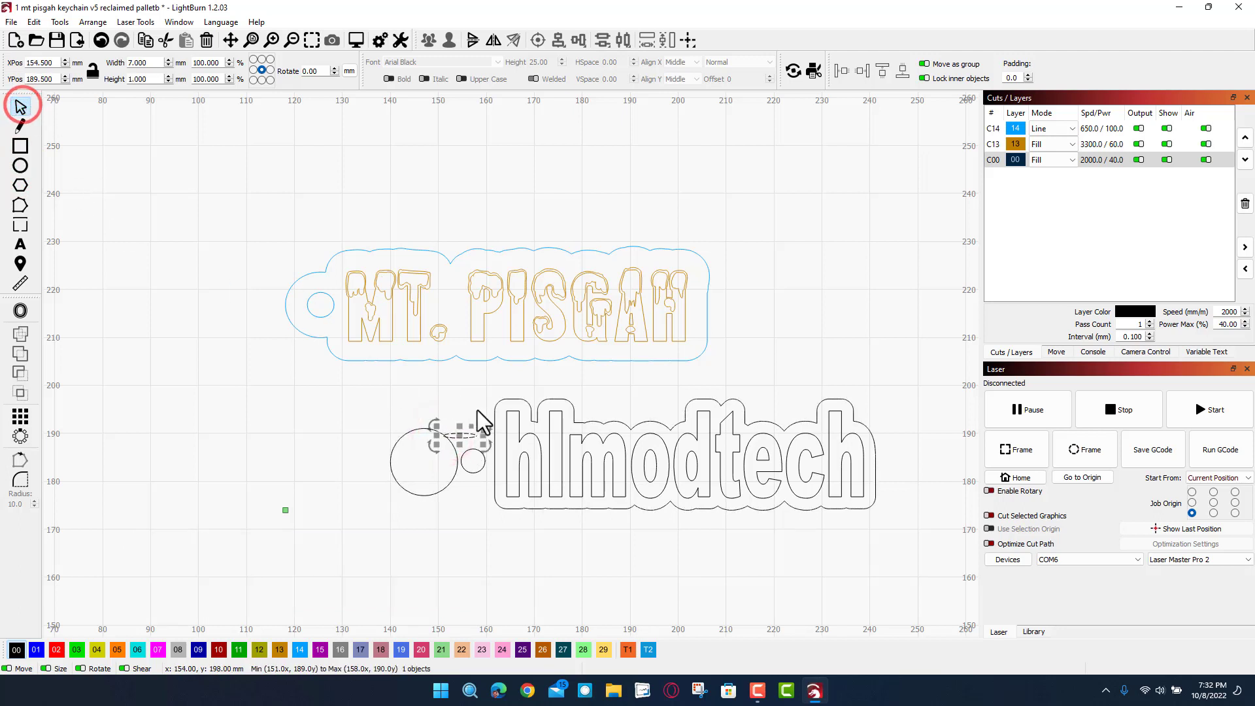
pyautogui.press('Delete')
pyautogui.moveTo(448, 442); pyautogui.dragTo(506, 455)
pyautogui.click(462, 384)
pyautogui.click(494, 417)
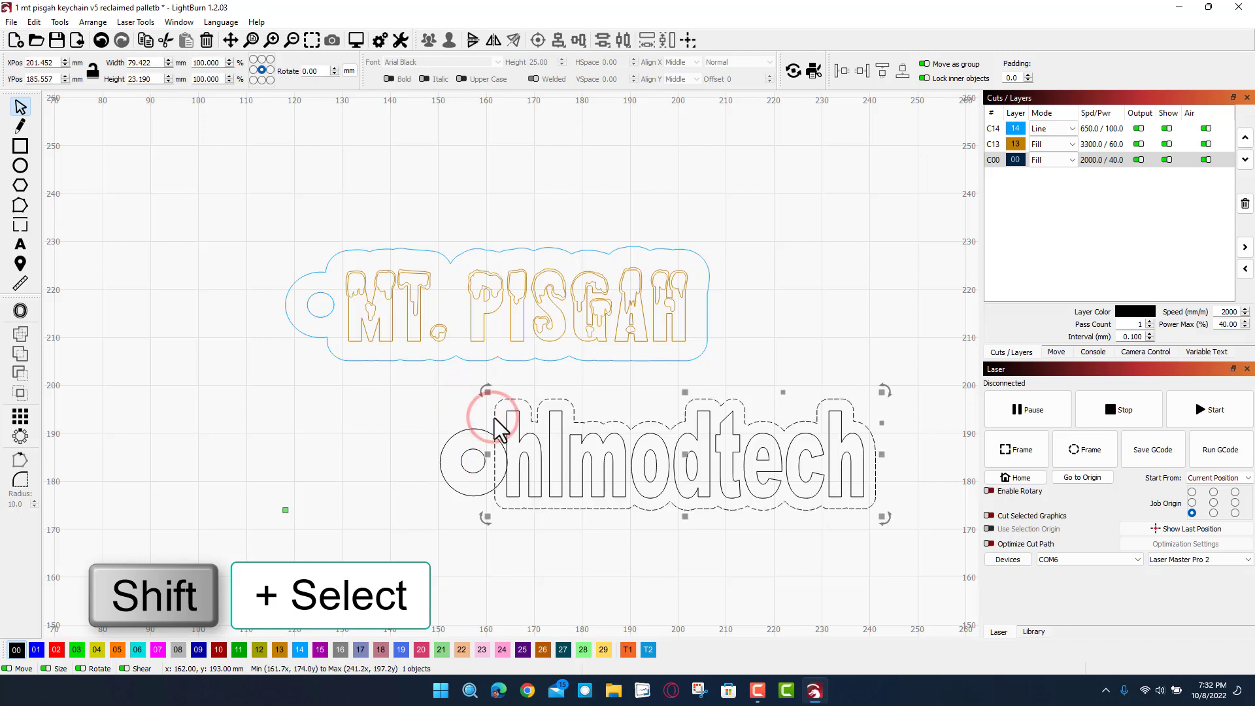
pyautogui.keyDown('shift'); pyautogui.click(472, 430); pyautogui.keyUp('shift')
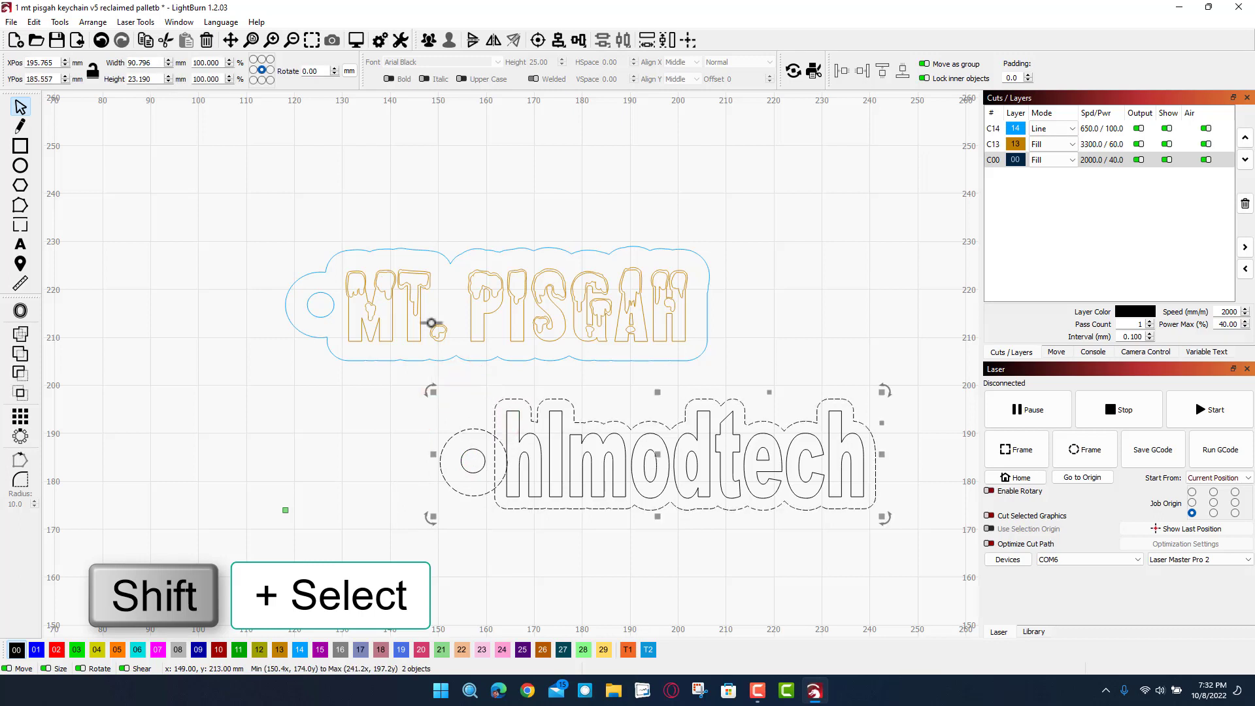
# Step: Weld the hlmodtech outline and 14 mm circle into one shape
pyautogui.click(60, 22)
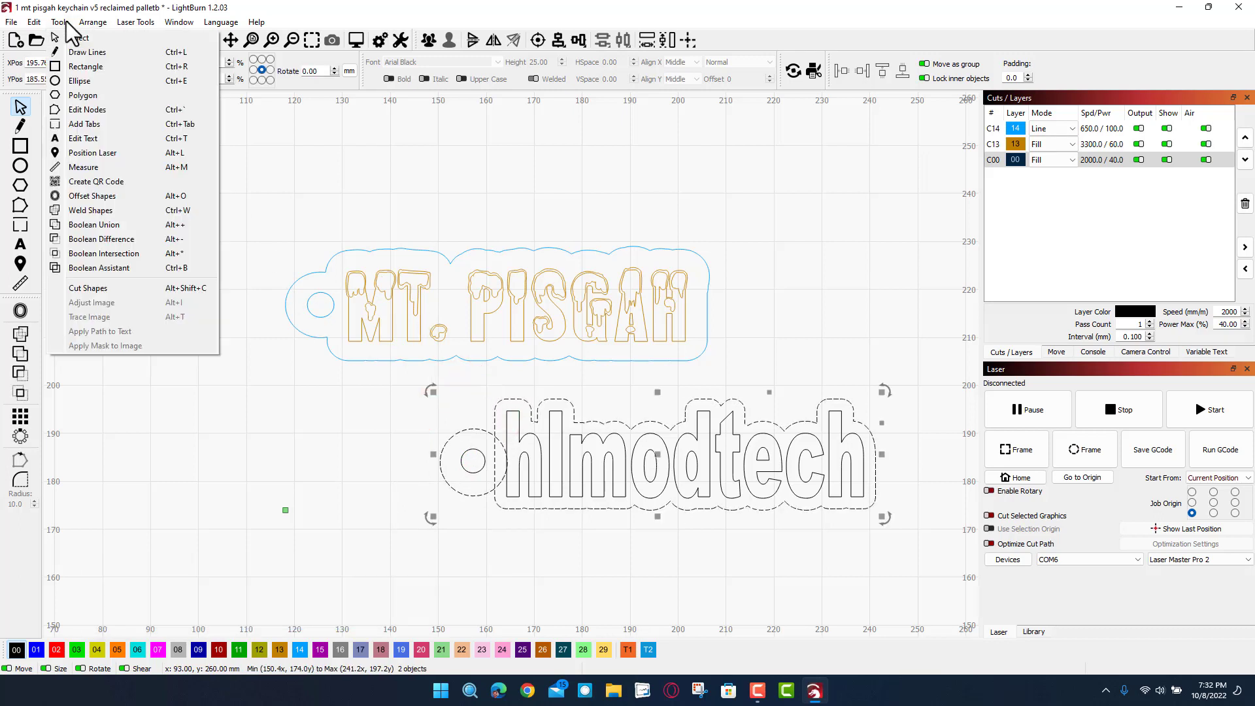
pyautogui.click(91, 214)
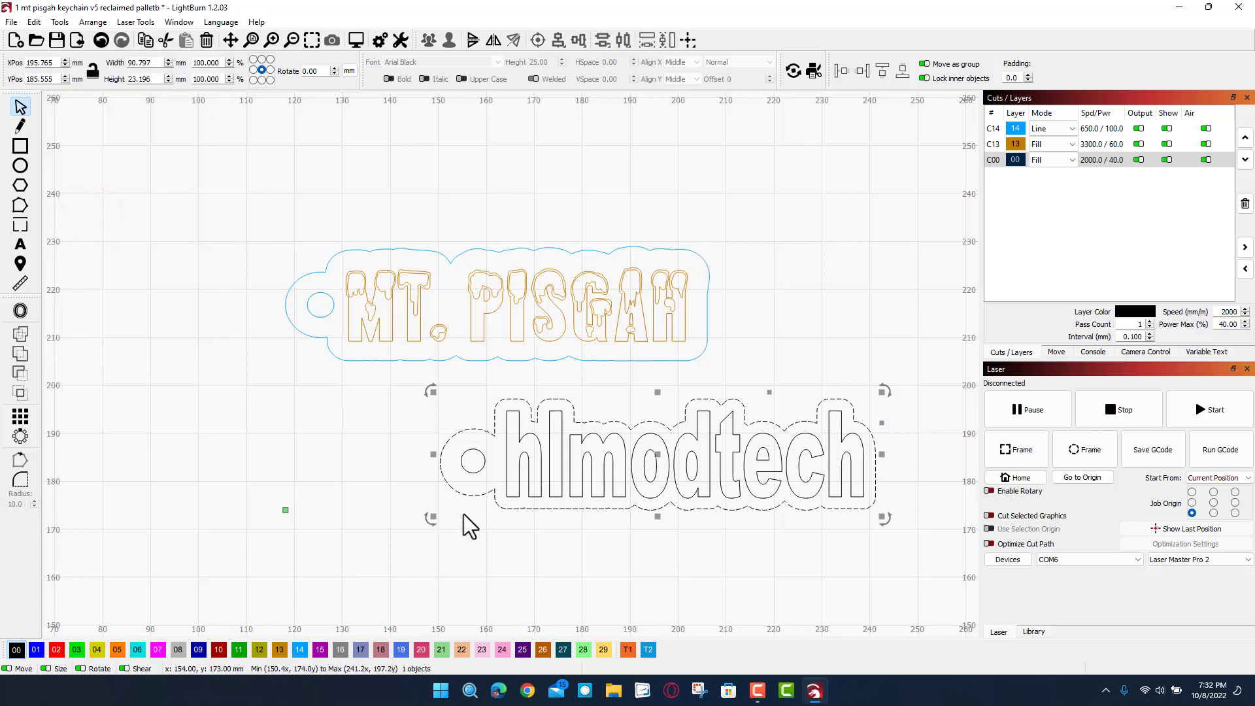
pyautogui.click(397, 417)
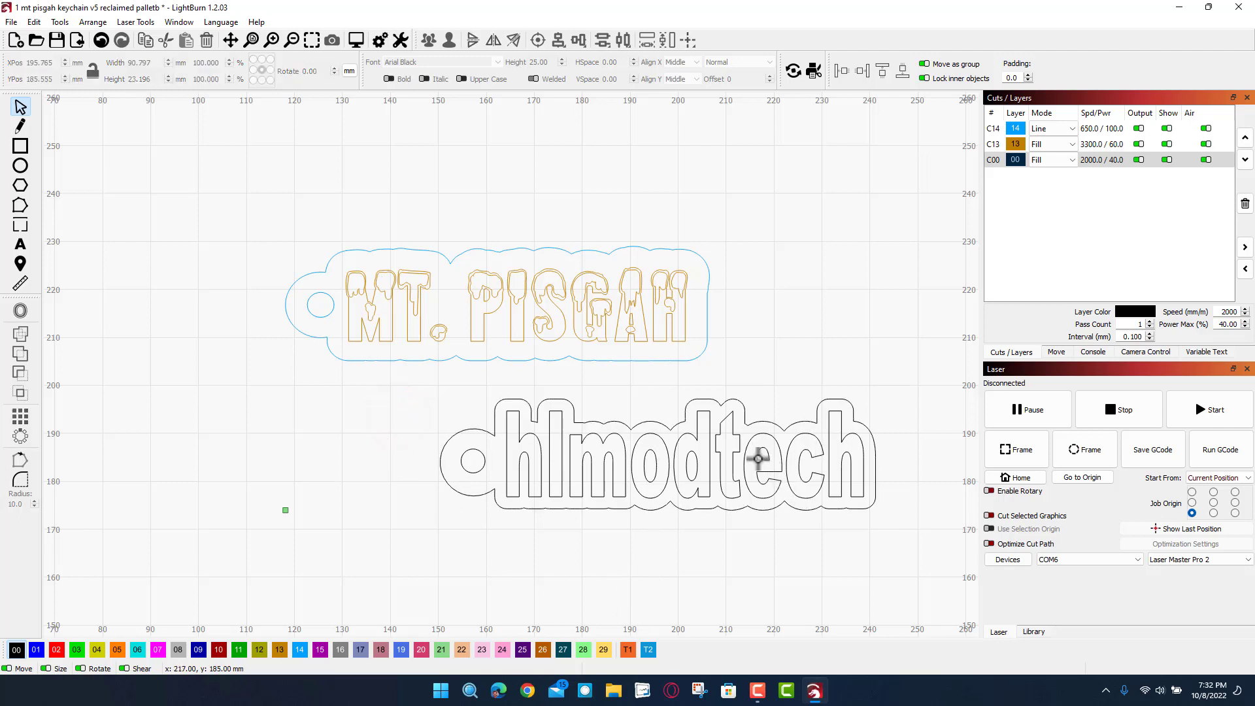
# Step: Delete the welded hlmodtech design and the leftover small circle
pyautogui.moveTo(879, 393); pyautogui.dragTo(677, 513)
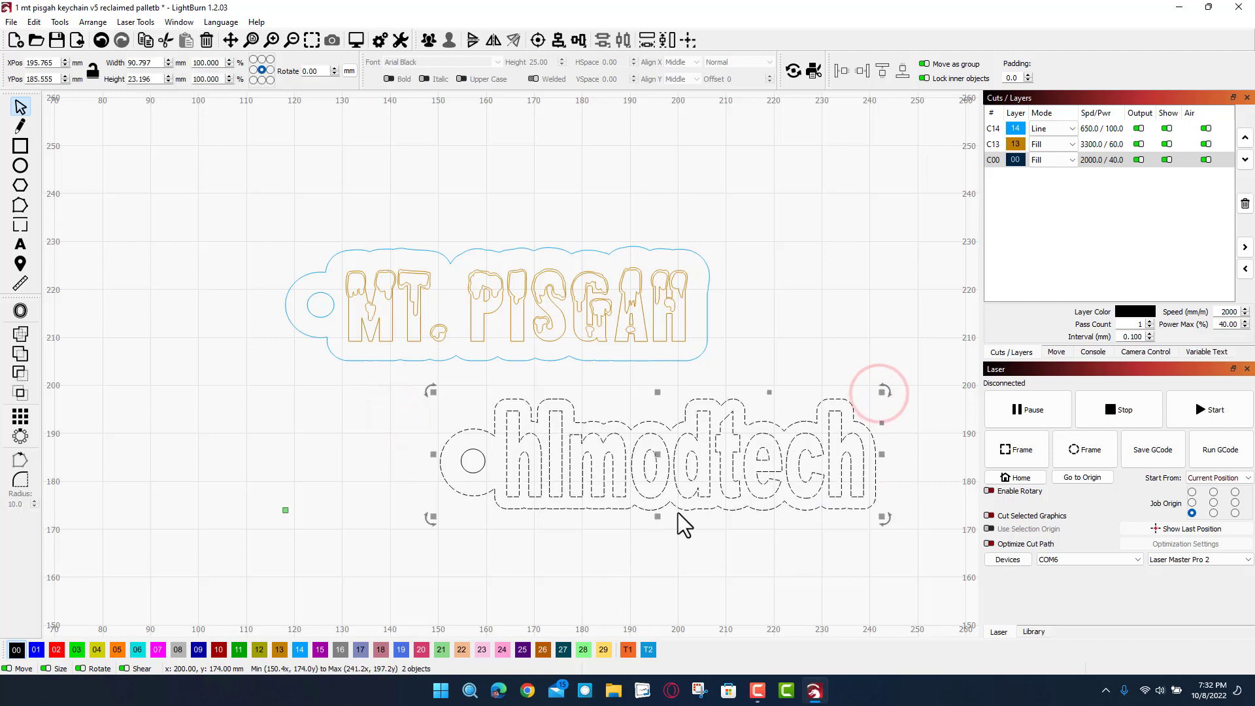
pyautogui.press('Delete')
pyautogui.moveTo(518, 425); pyautogui.dragTo(470, 476)
pyautogui.press('Delete')
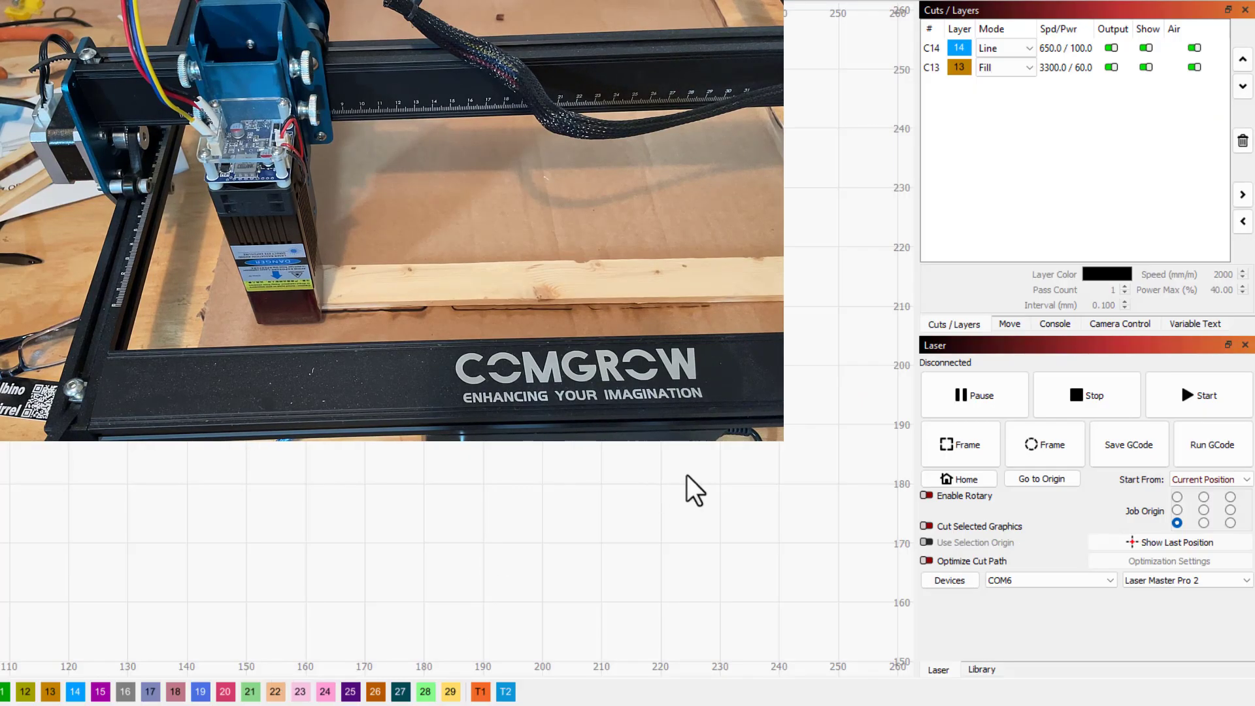
# Step: Switch the active laser from Laser Master Pro 2 to the z1 device on COM4
pyautogui.click(1029, 580)
pyautogui.click(1031, 613)
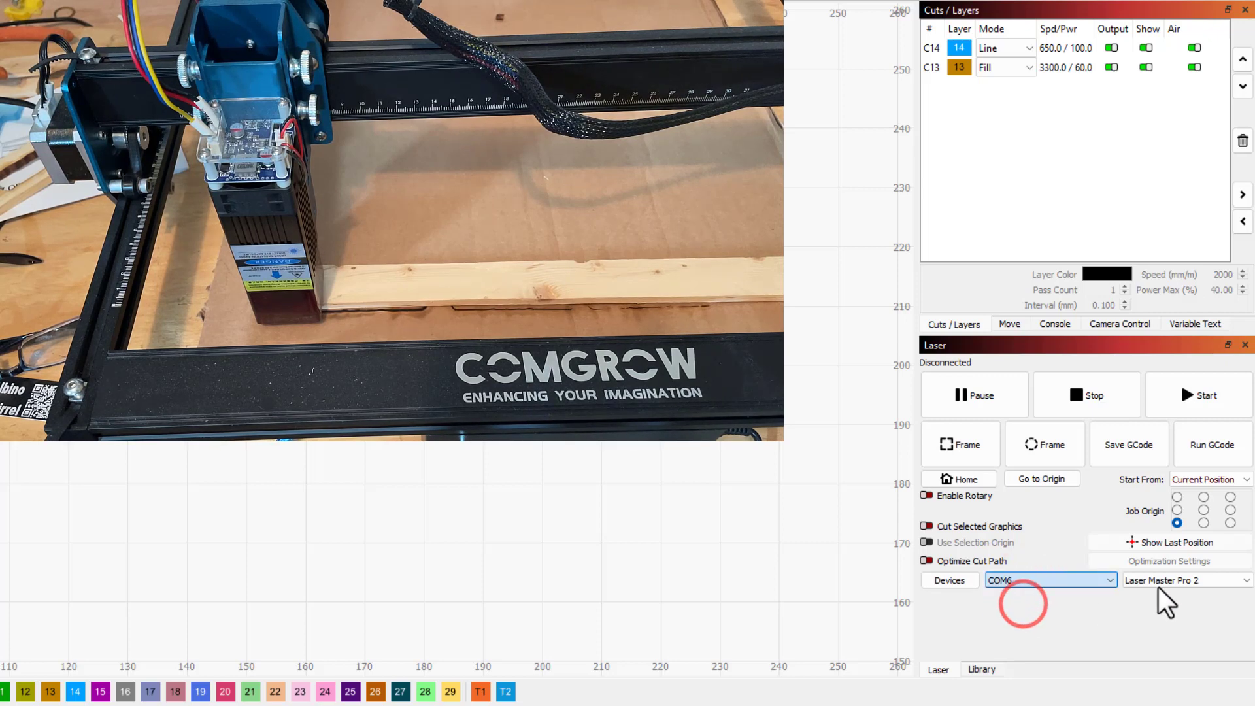
pyautogui.click(1238, 581)
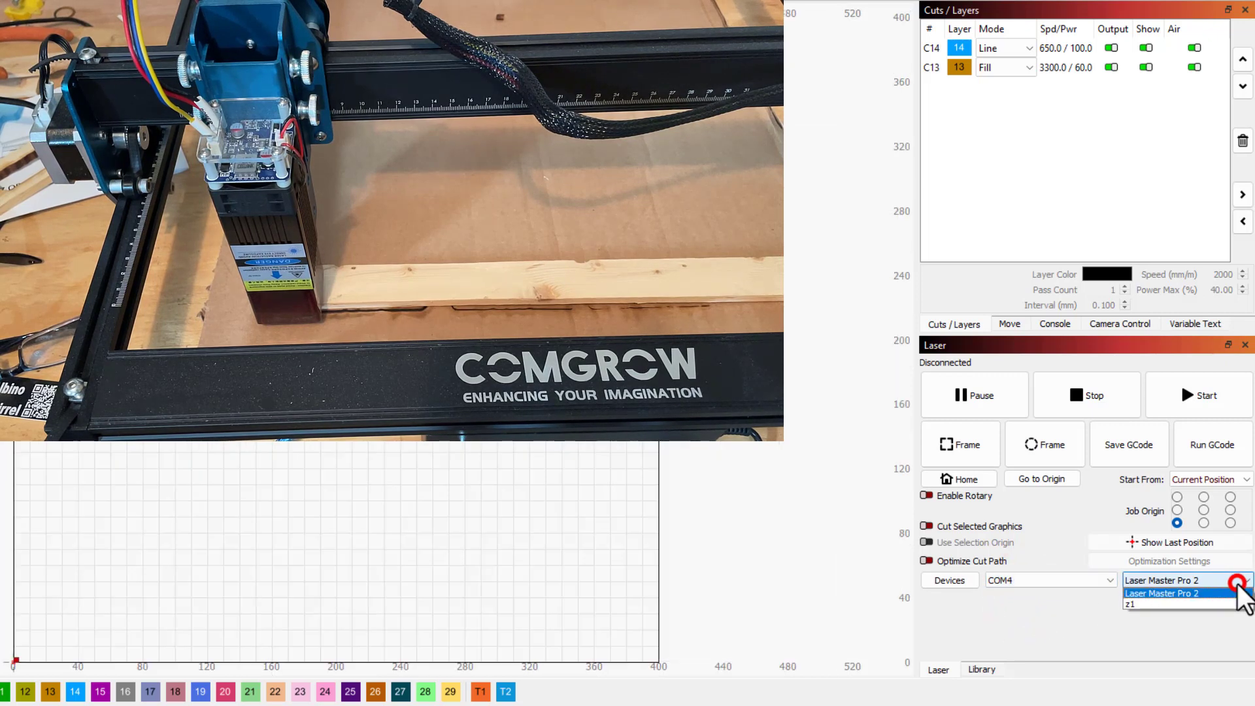
pyautogui.click(1203, 601)
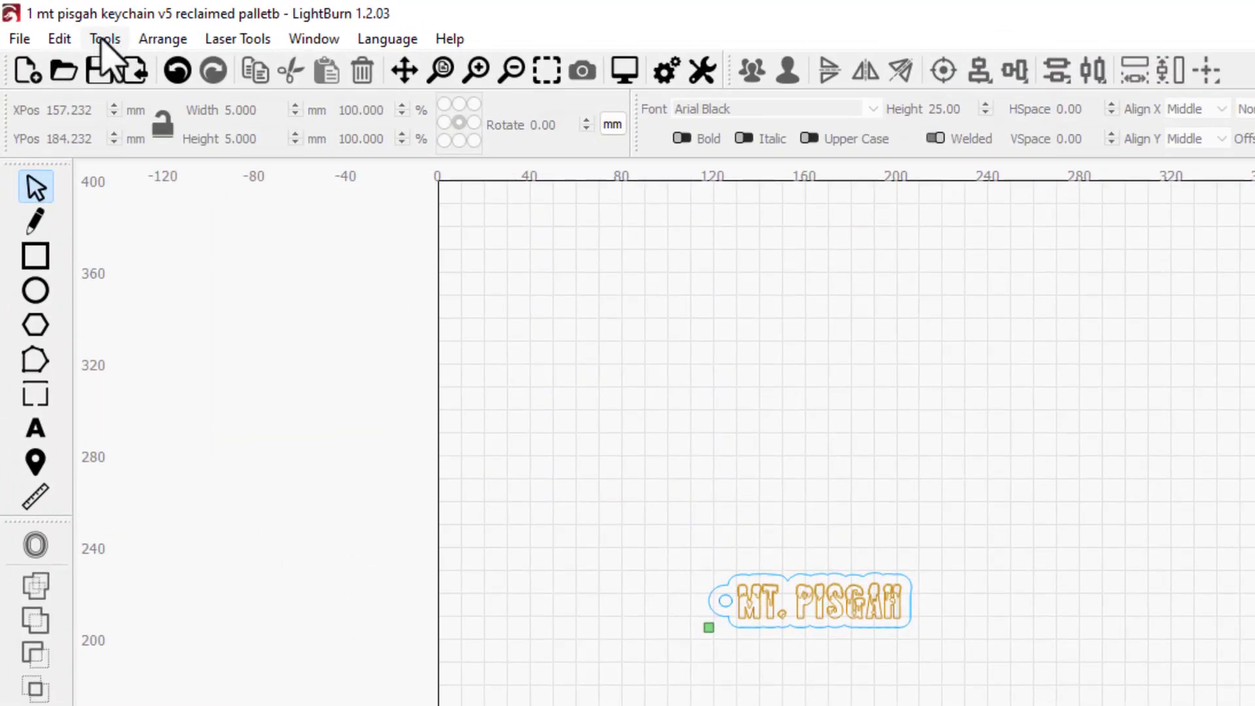
pyautogui.click(65, 39)
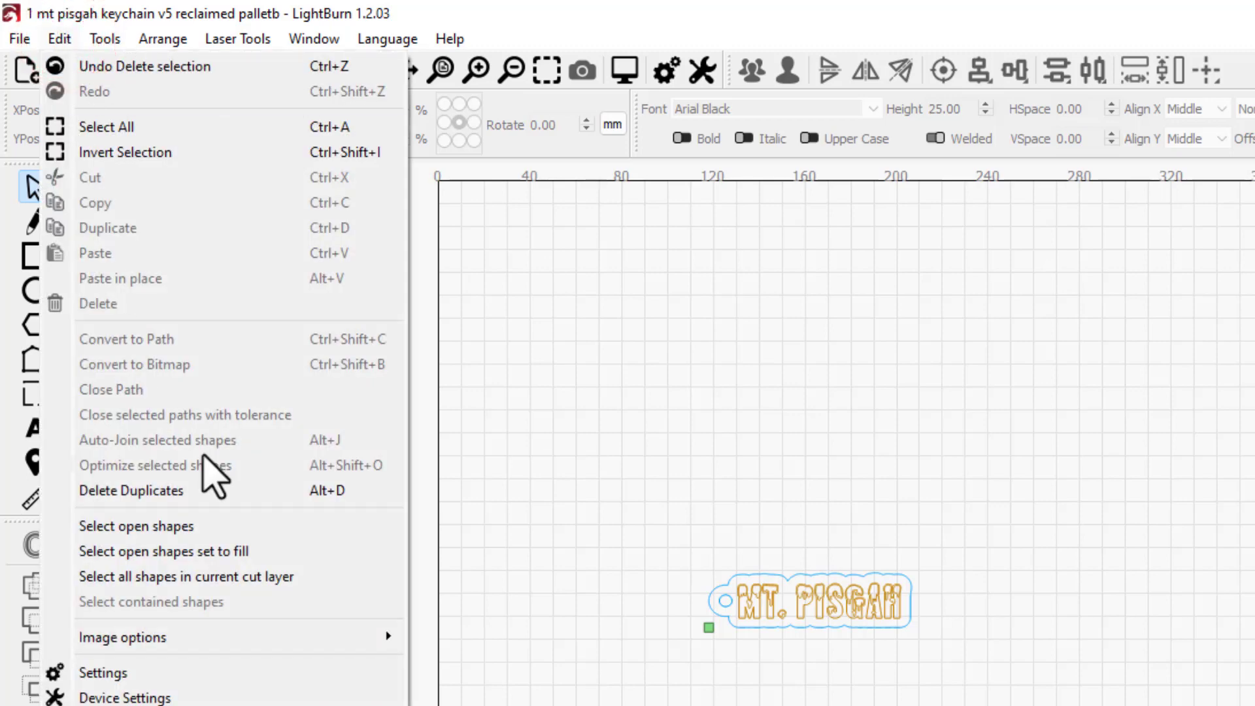
pyautogui.click(127, 696)
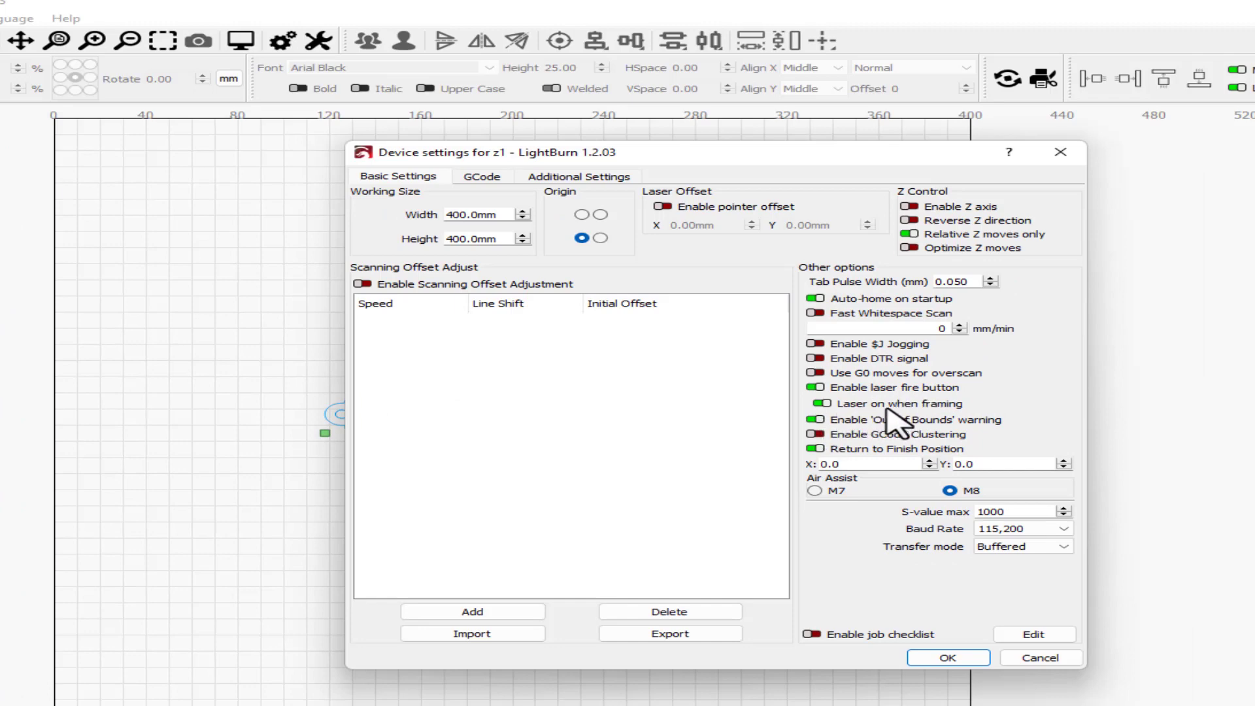
pyautogui.click(949, 657)
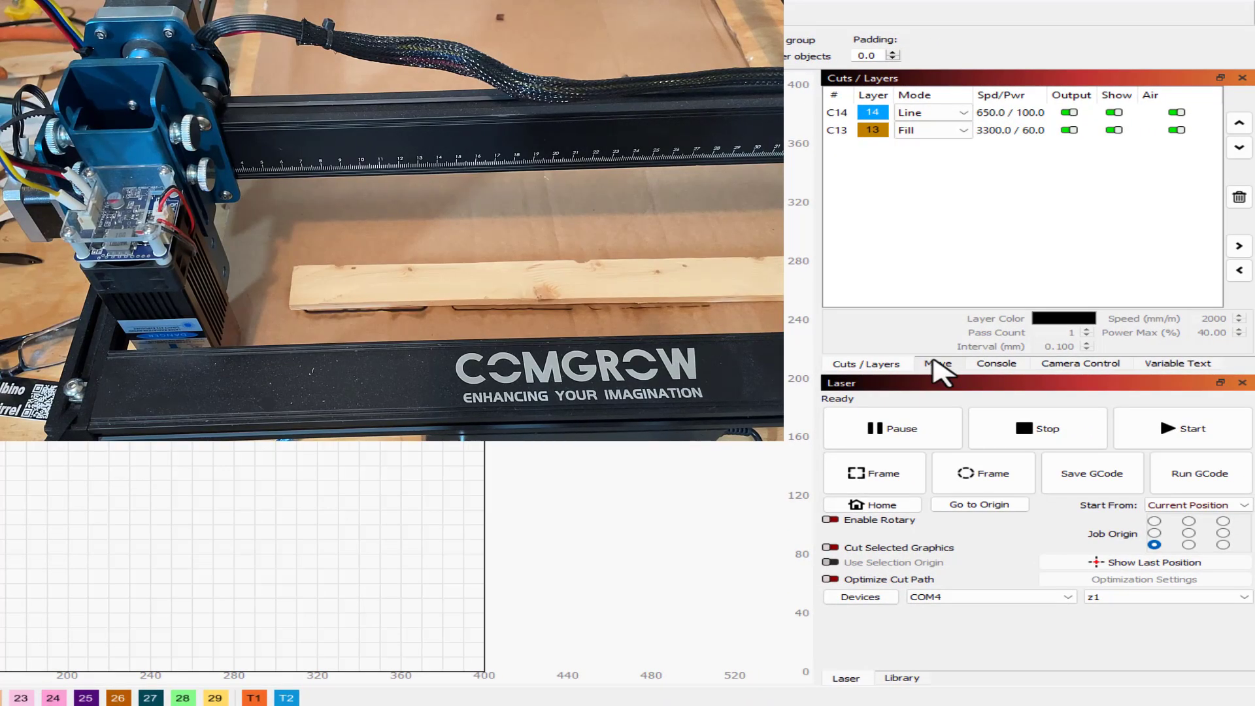
# Step: Jog the laser head to X 50, Y 50 over the wood strip
pyautogui.click(939, 363)
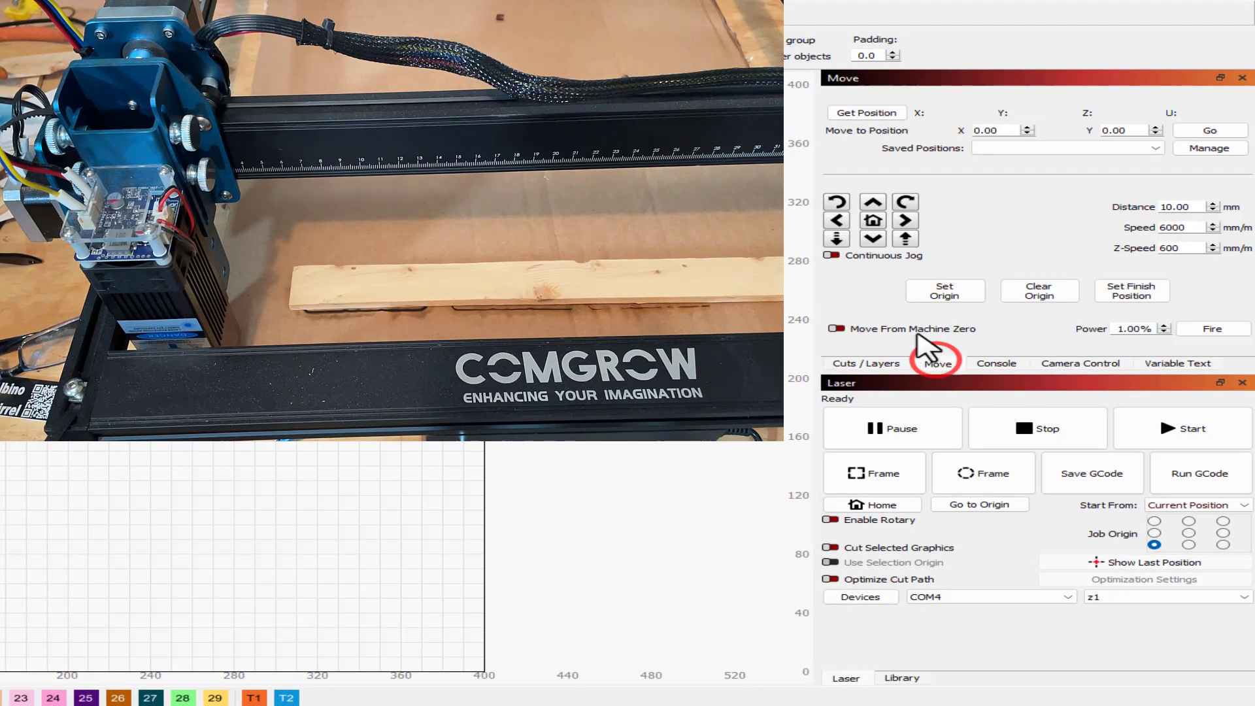
pyautogui.keyDown('shift'); pyautogui.click(871, 201); pyautogui.keyUp('shift')
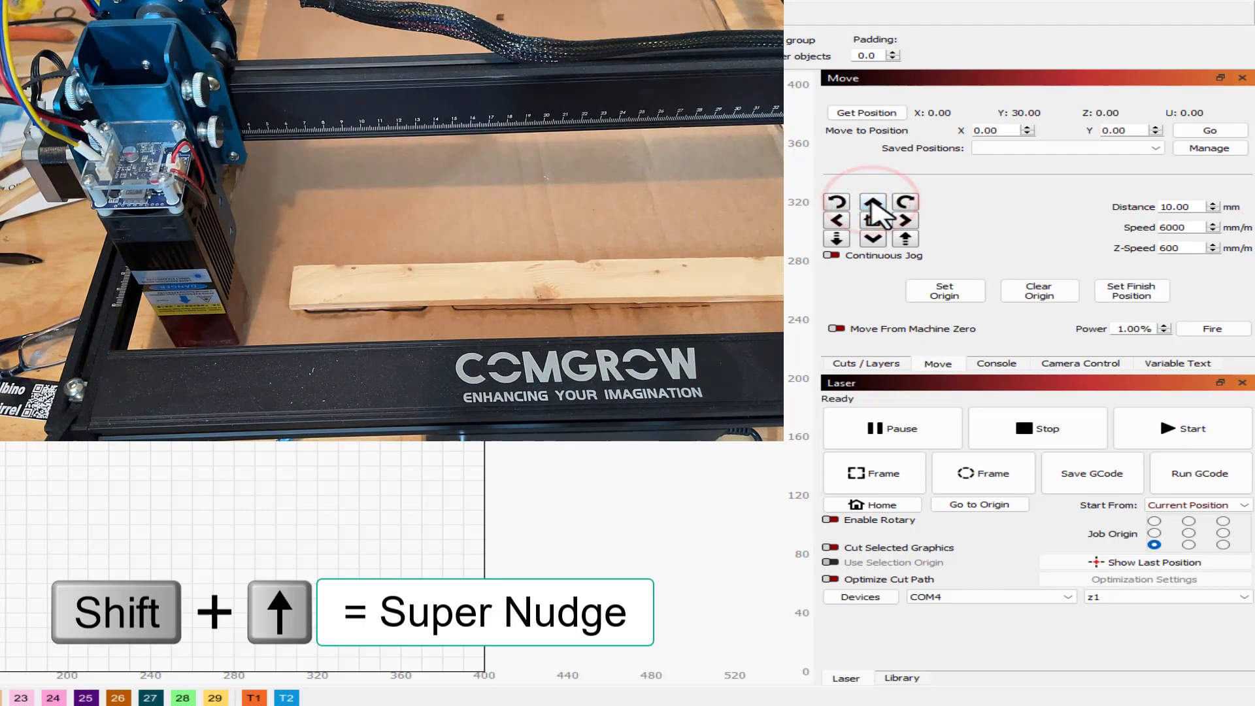
pyautogui.keyDown('shift'); pyautogui.click(871, 201); pyautogui.keyUp('shift')
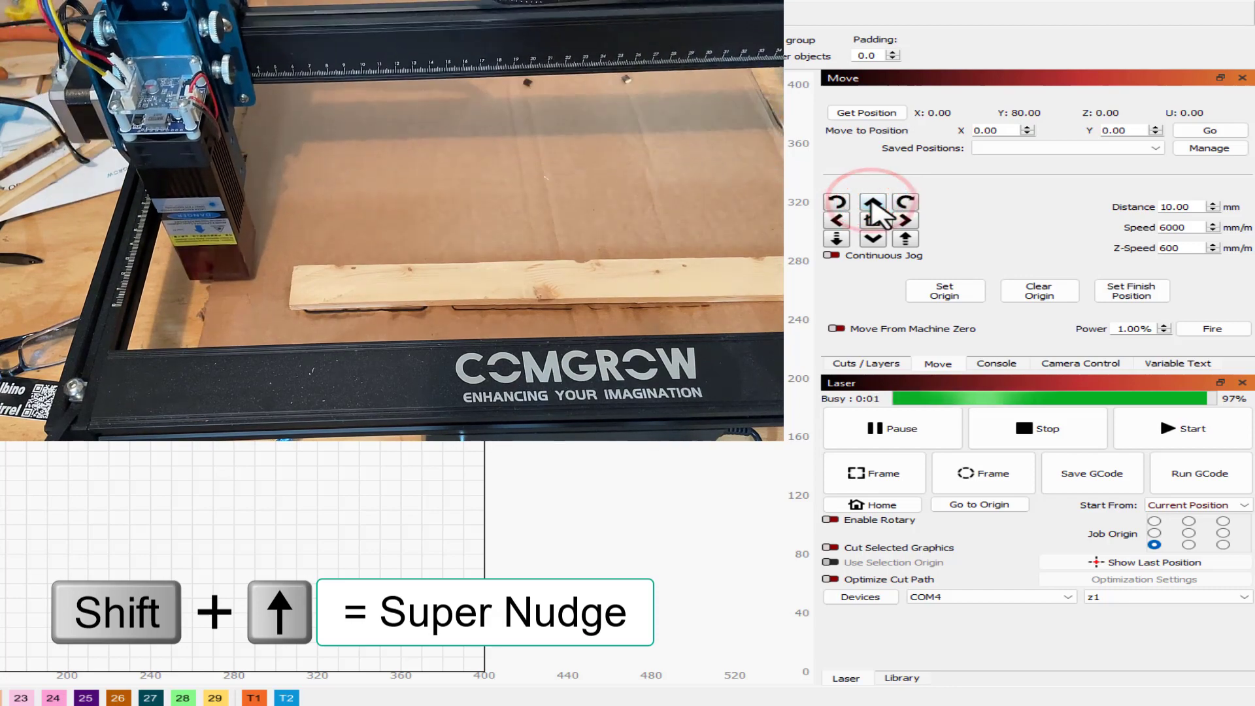
pyautogui.keyDown('shift'); pyautogui.click(905, 220); pyautogui.keyUp('shift')
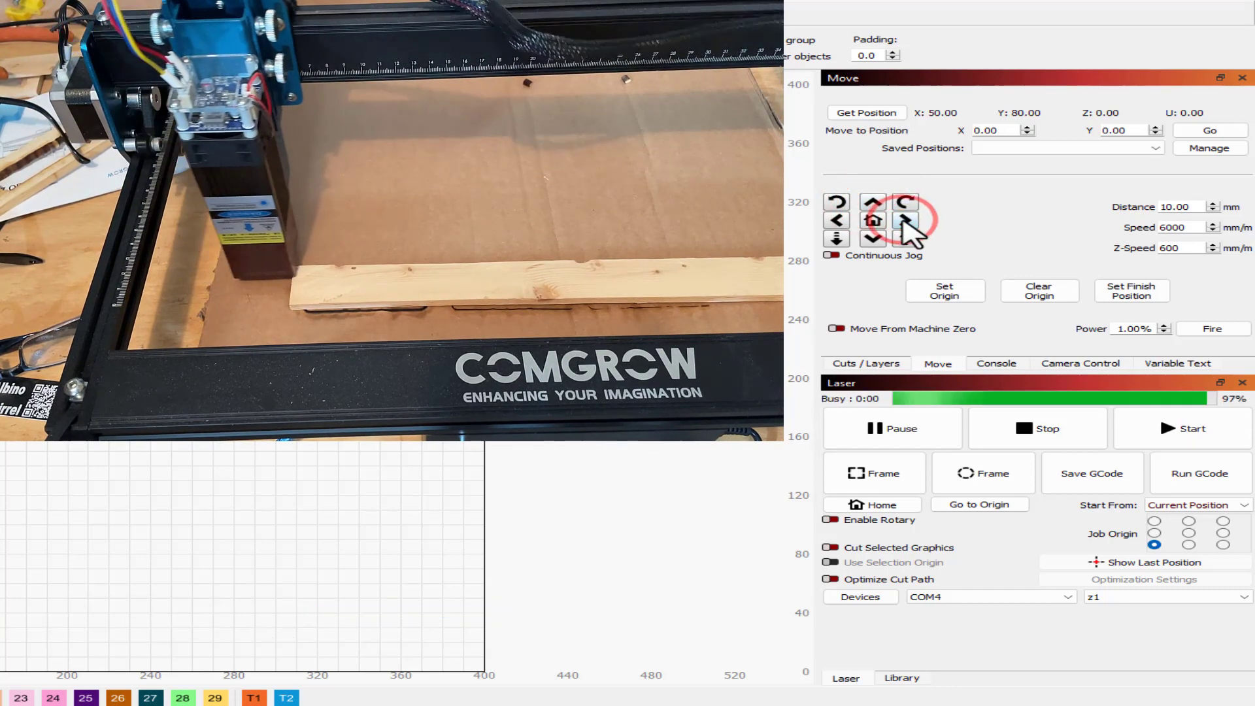
pyautogui.click(873, 239)
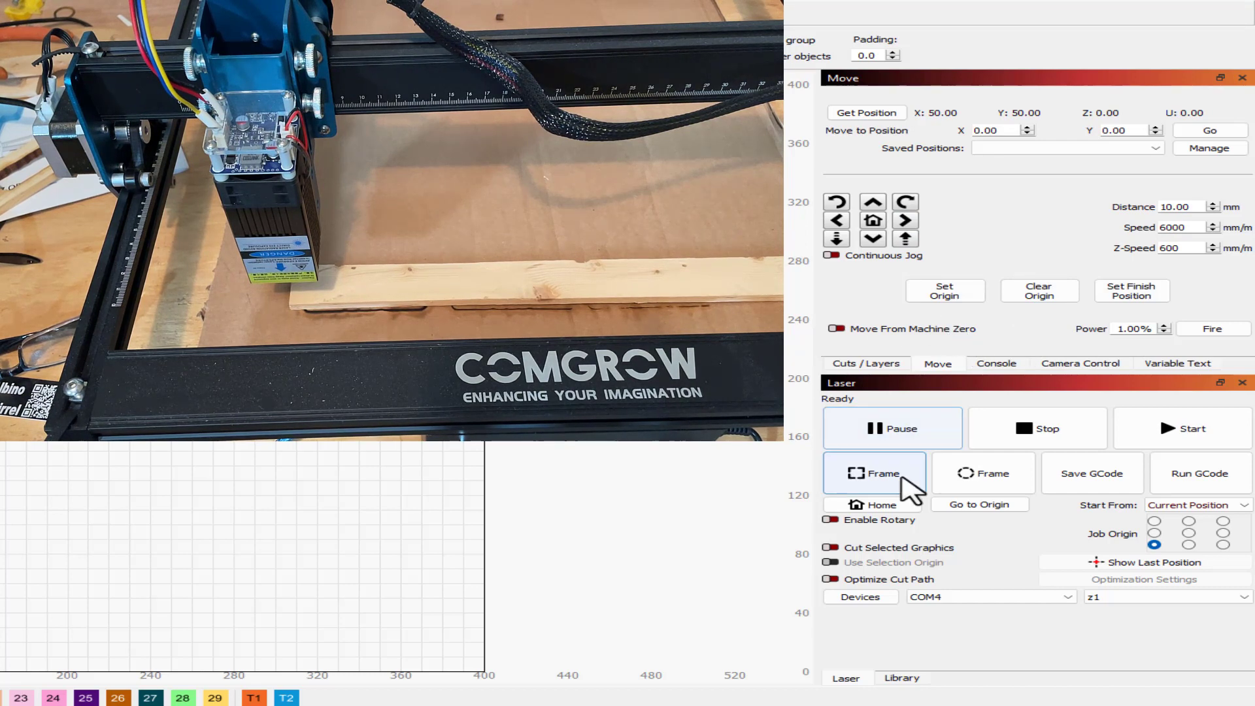
# Step: Frame the job, fine-tune the head to X 48, Y 46, and start the cut
pyautogui.click(902, 477)
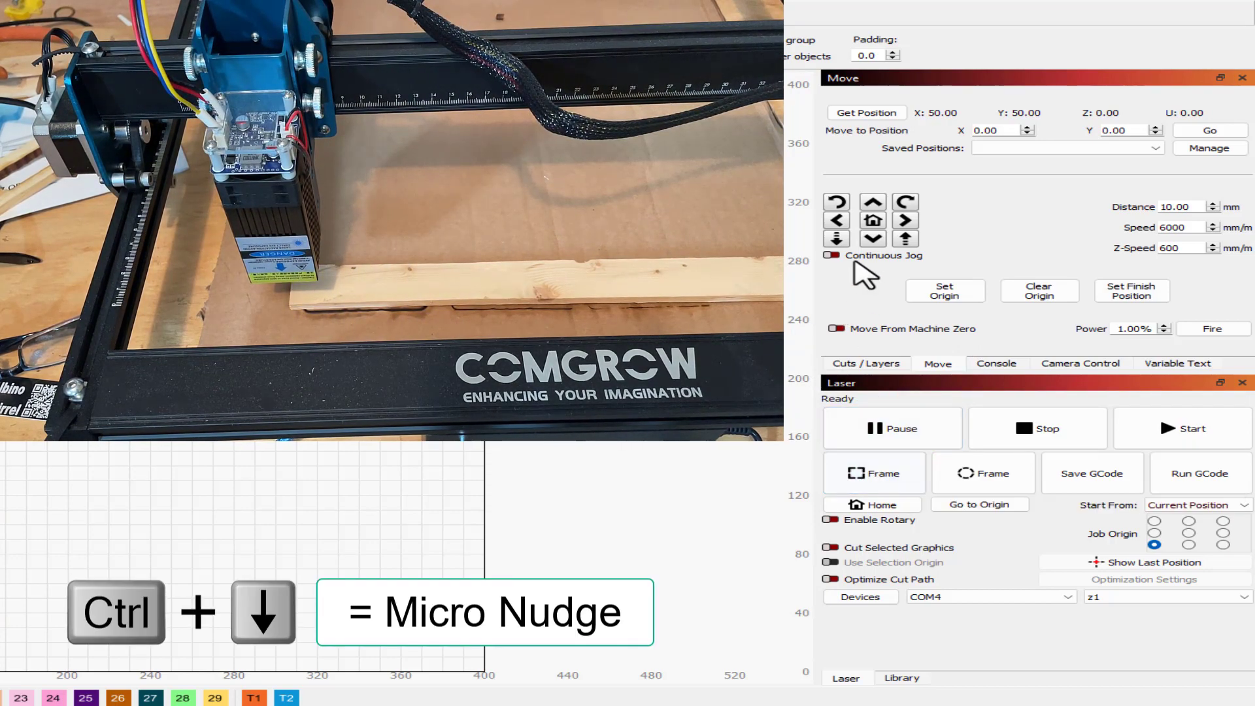
pyautogui.click(869, 239)
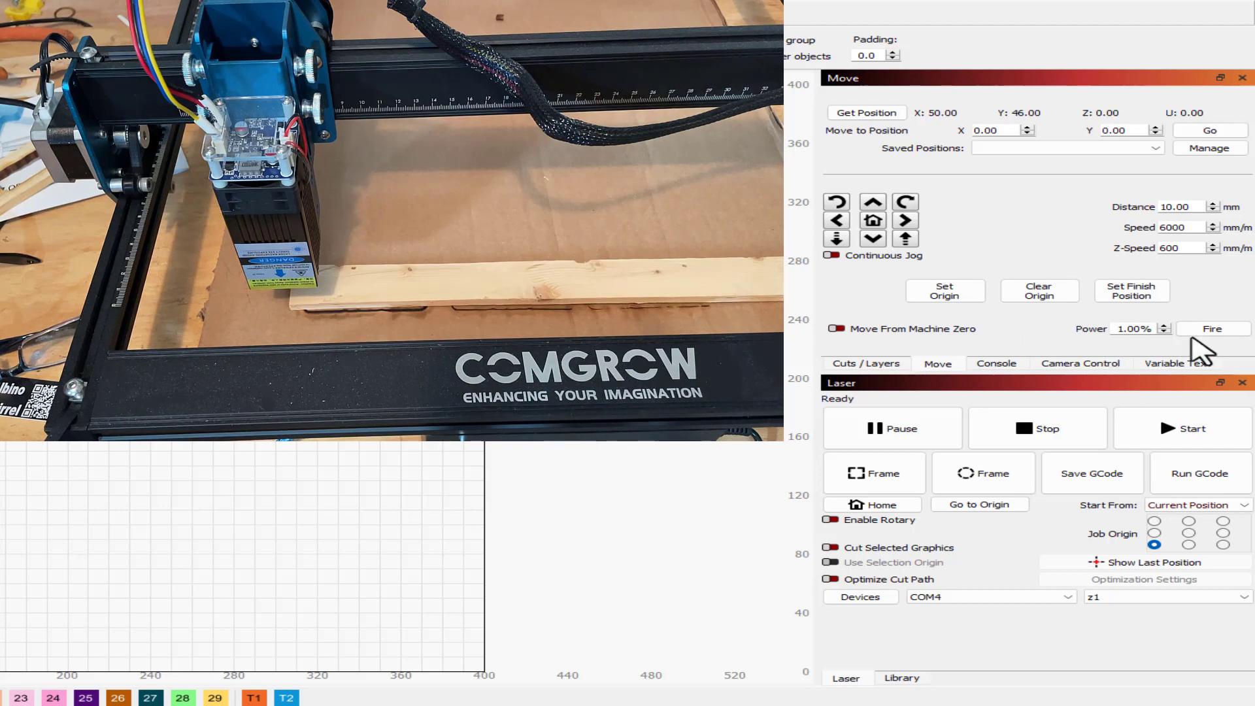
pyautogui.click(896, 475)
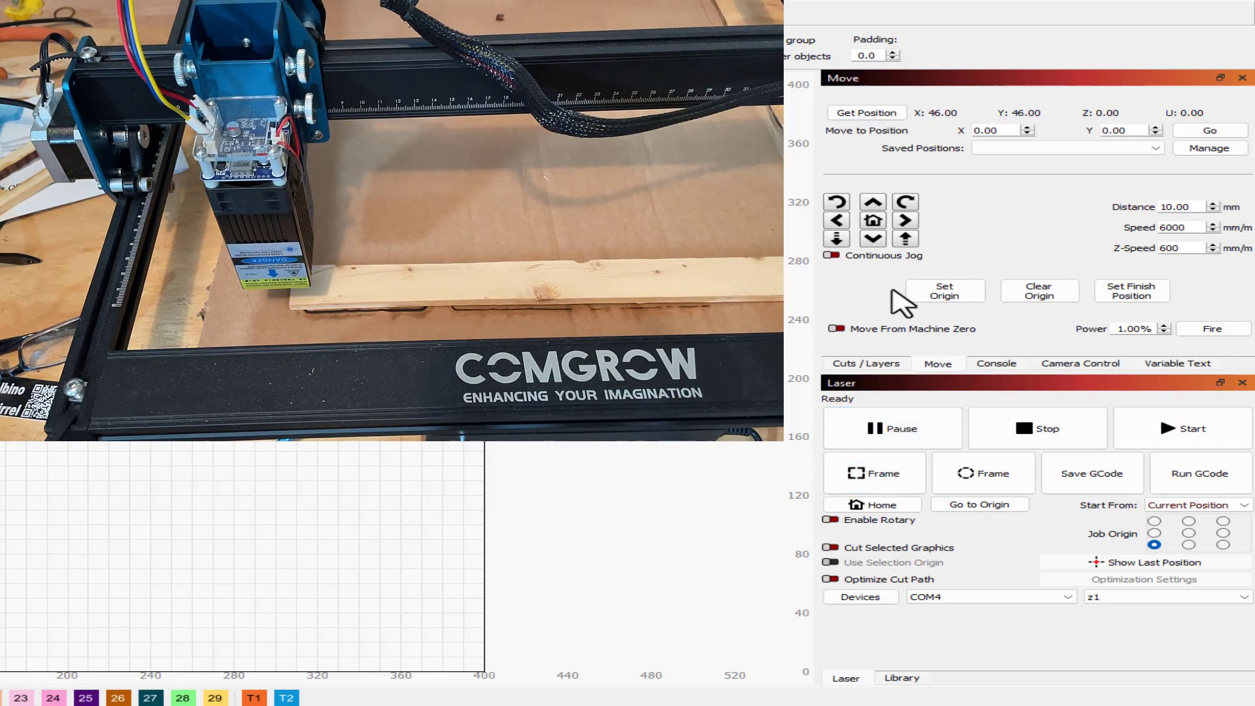
pyautogui.click(906, 222)
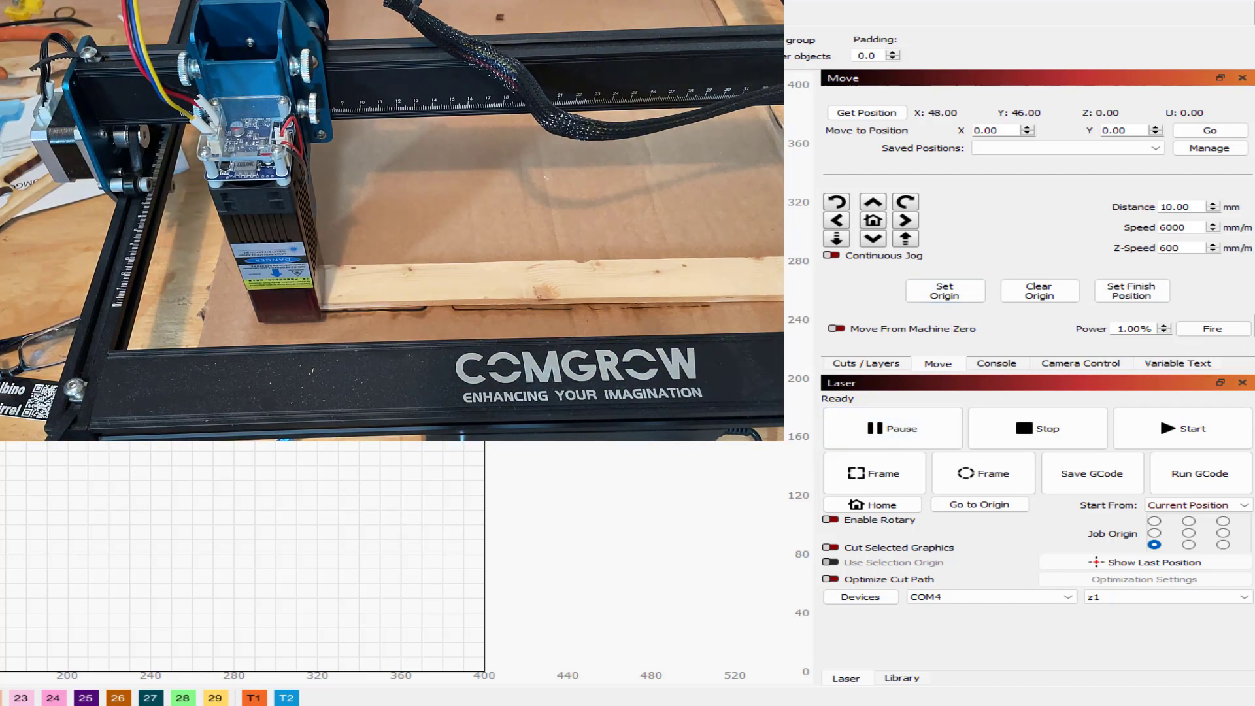
pyautogui.click(1177, 429)
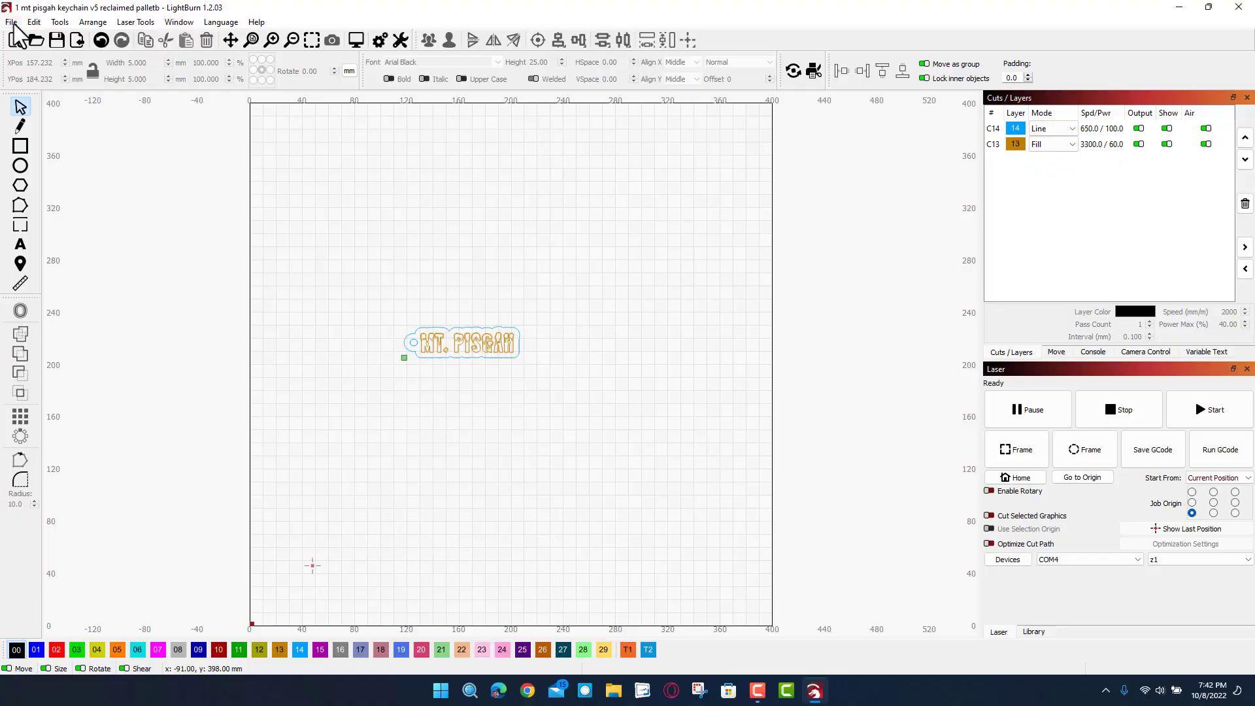
# Step: Open '1 mt pisgah keychain v4 back 1.lbrn2' without saving the current project
pyautogui.click(11, 22)
pyautogui.click(29, 73)
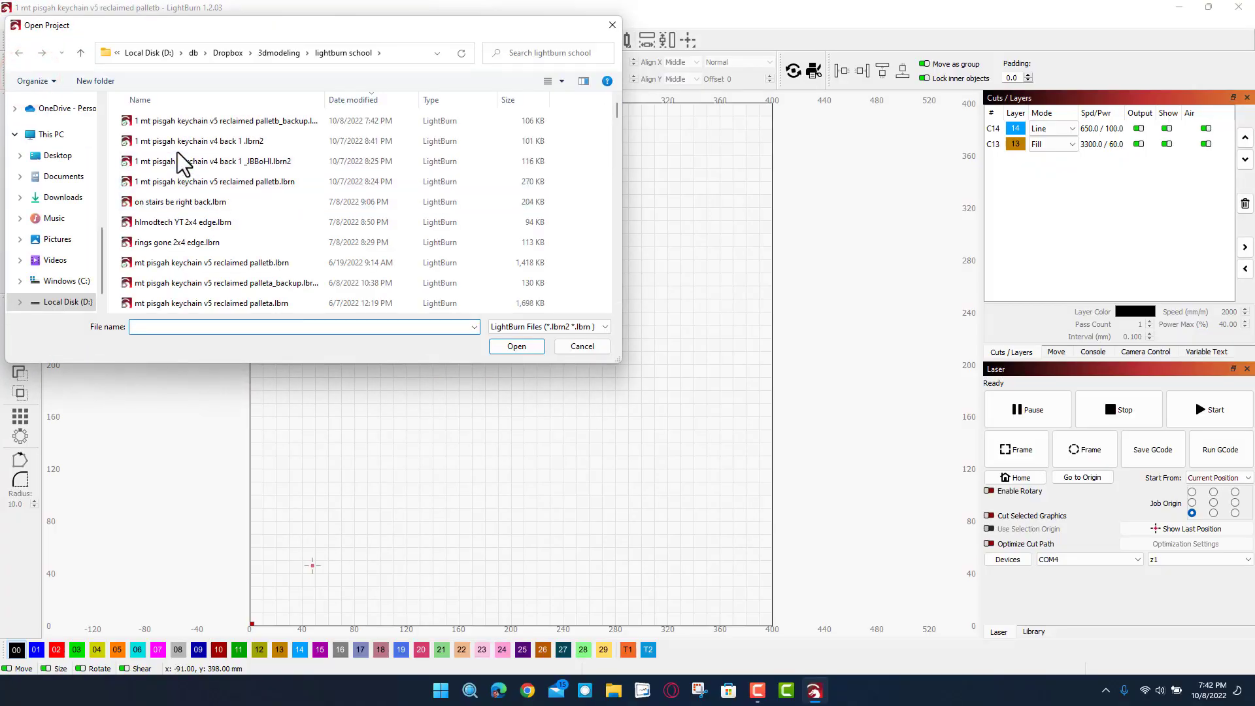
pyautogui.doubleClick(210, 141)
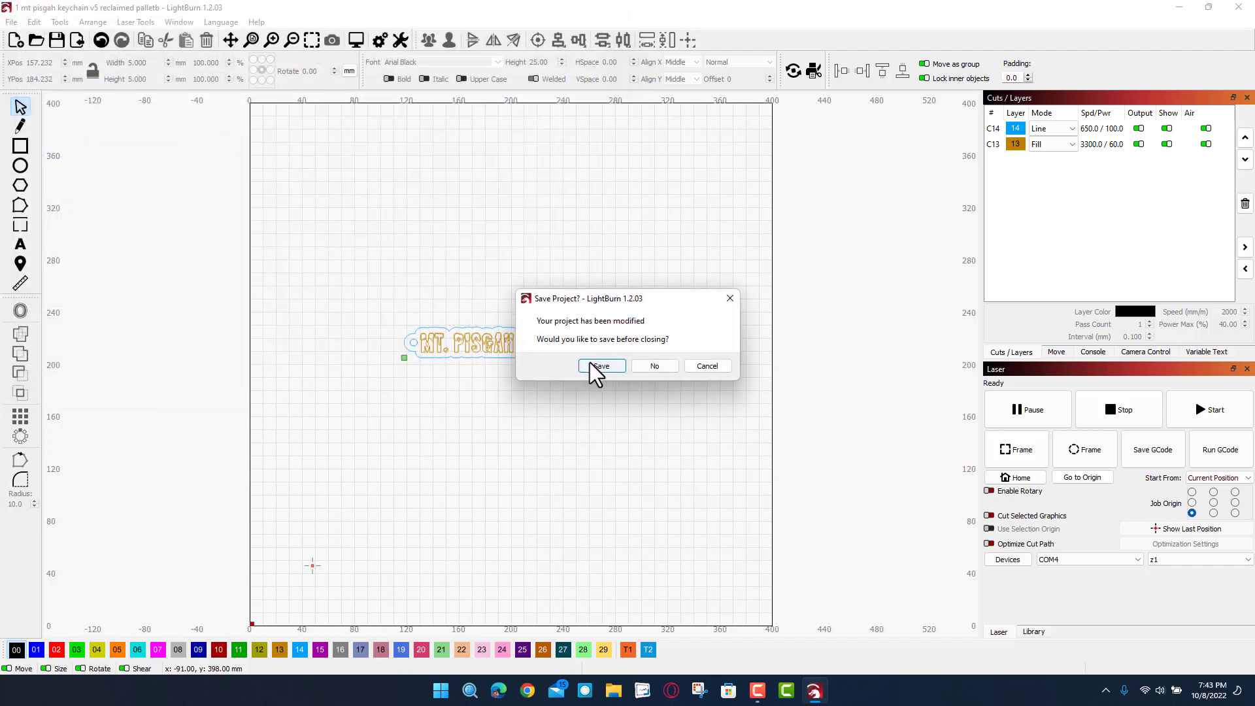
pyautogui.click(645, 365)
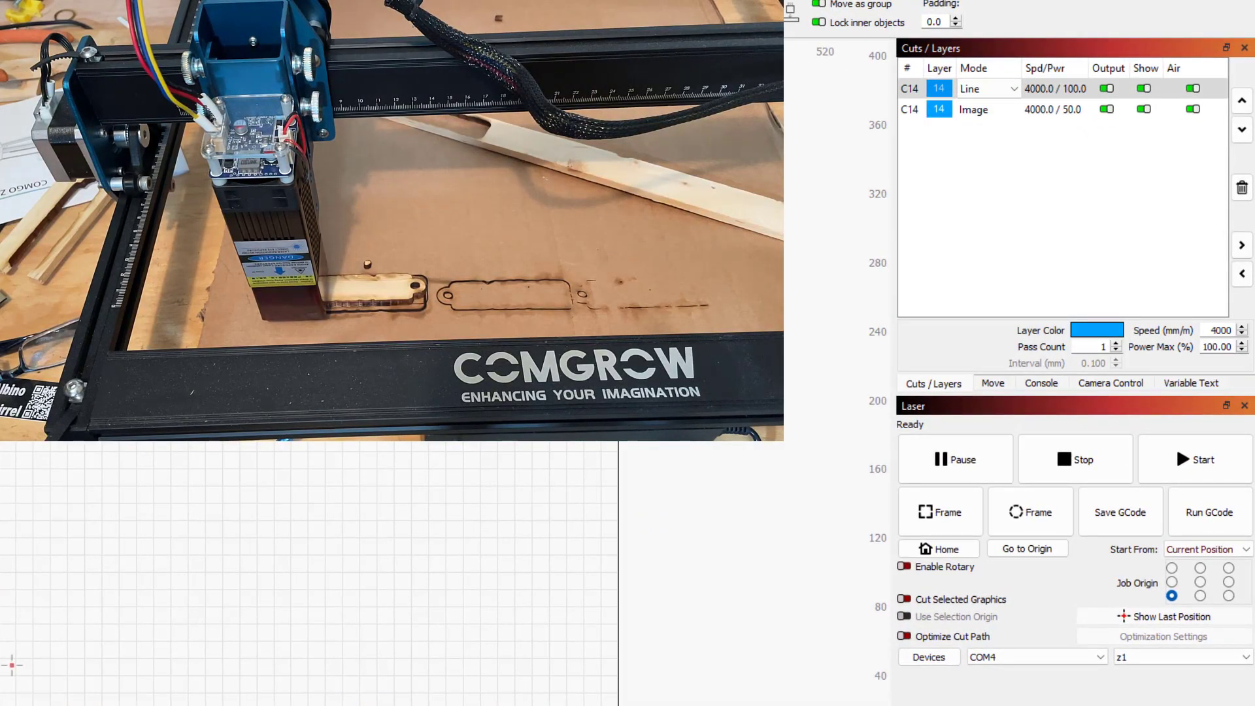
# Step: Frame the back engraving outline over the cut keychain from the Move tab
pyautogui.click(993, 383)
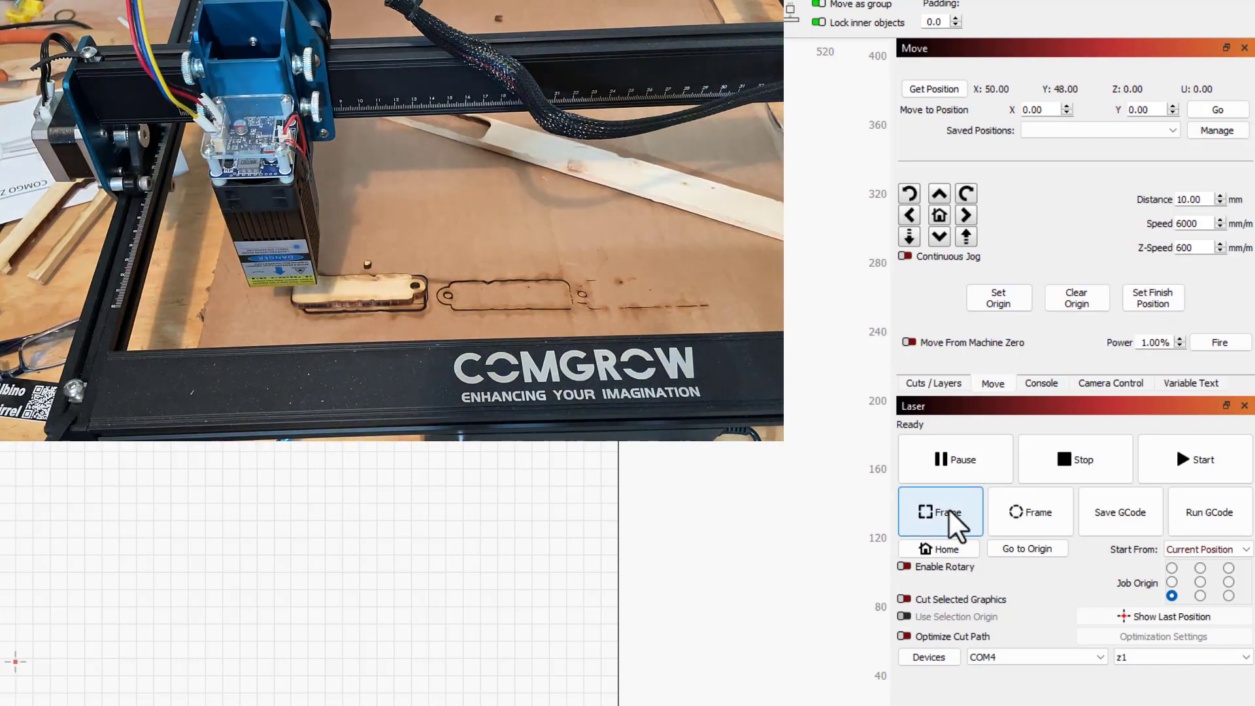
pyautogui.click(949, 511)
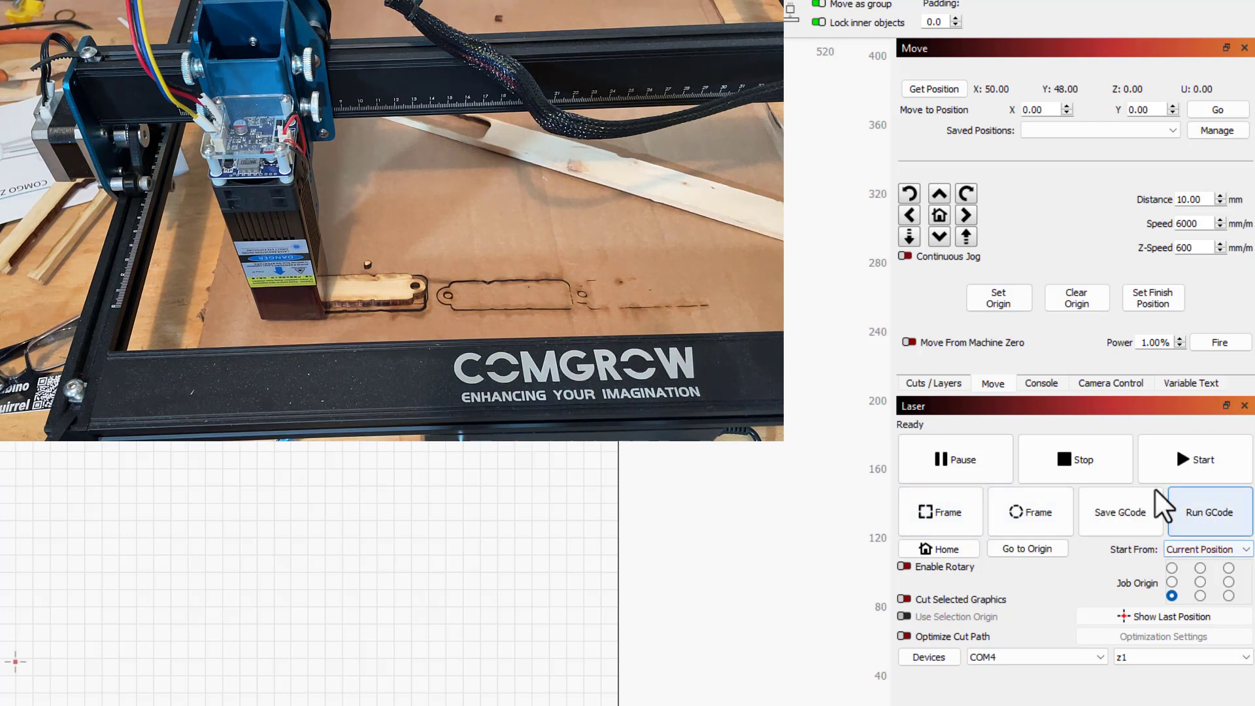
# Step: Start the keychain back engraving job on the z1 laser
pyautogui.click(1178, 453)
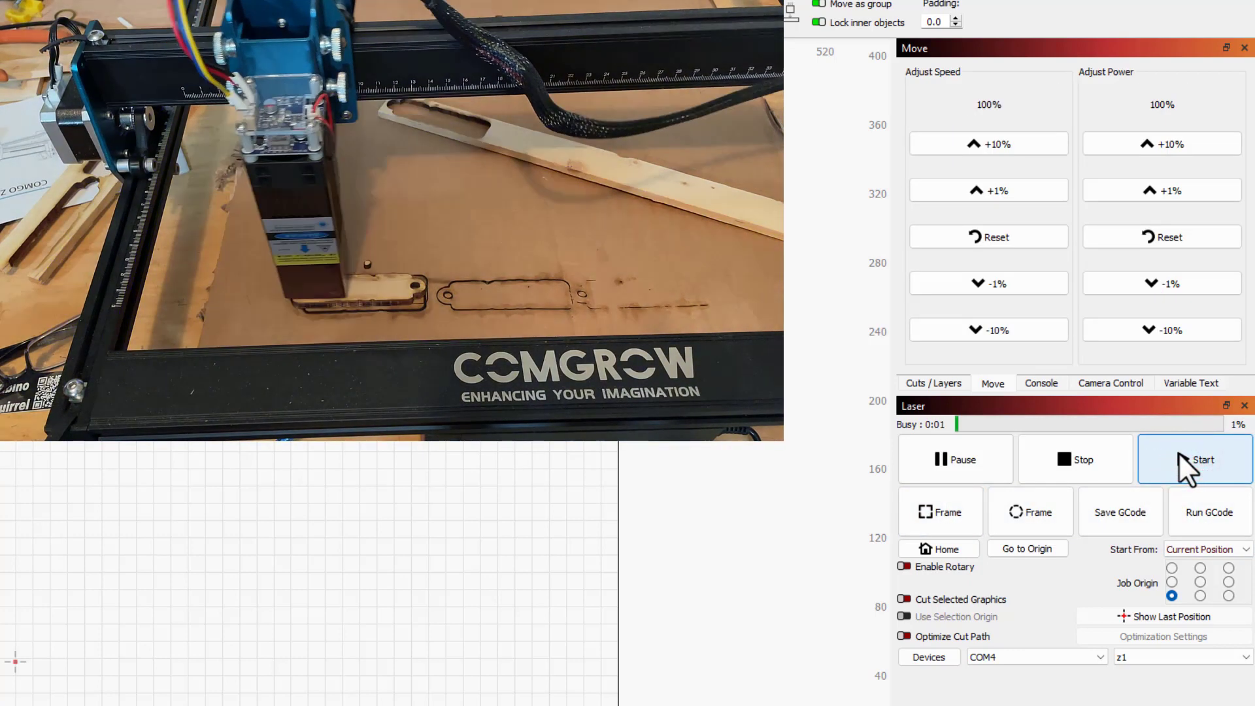